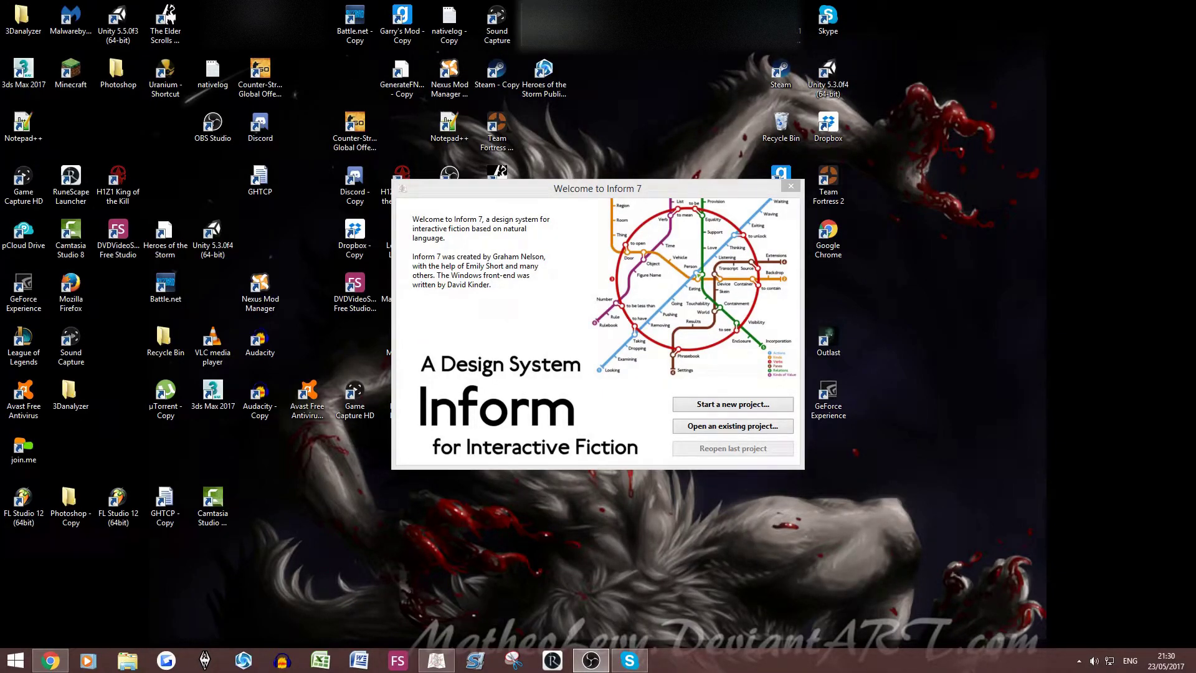
Create the Inform 7 project 'YT' by Zoroarrkk in the Downloads folder.
{"action": "left_click", "coordinate": [790, 186]}
{"action": "left_click", "coordinate": [435, 661]}
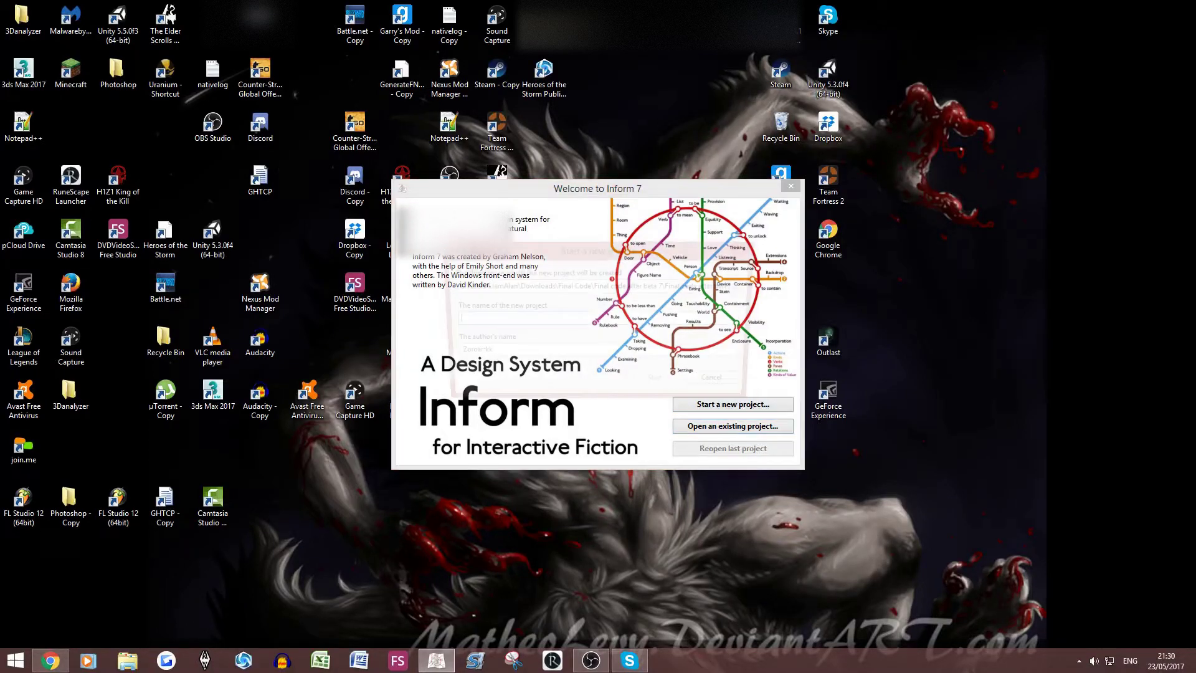
{"action": "left_click", "coordinate": [732, 404]}
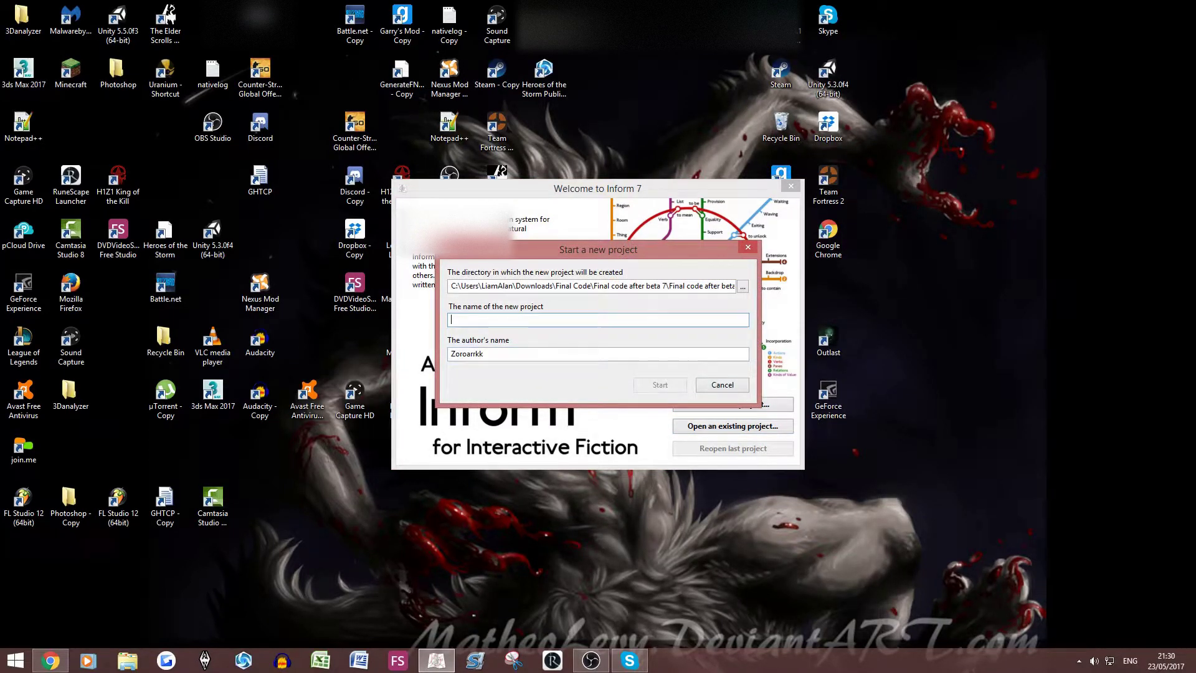
{"action": "left_click", "coordinate": [742, 286]}
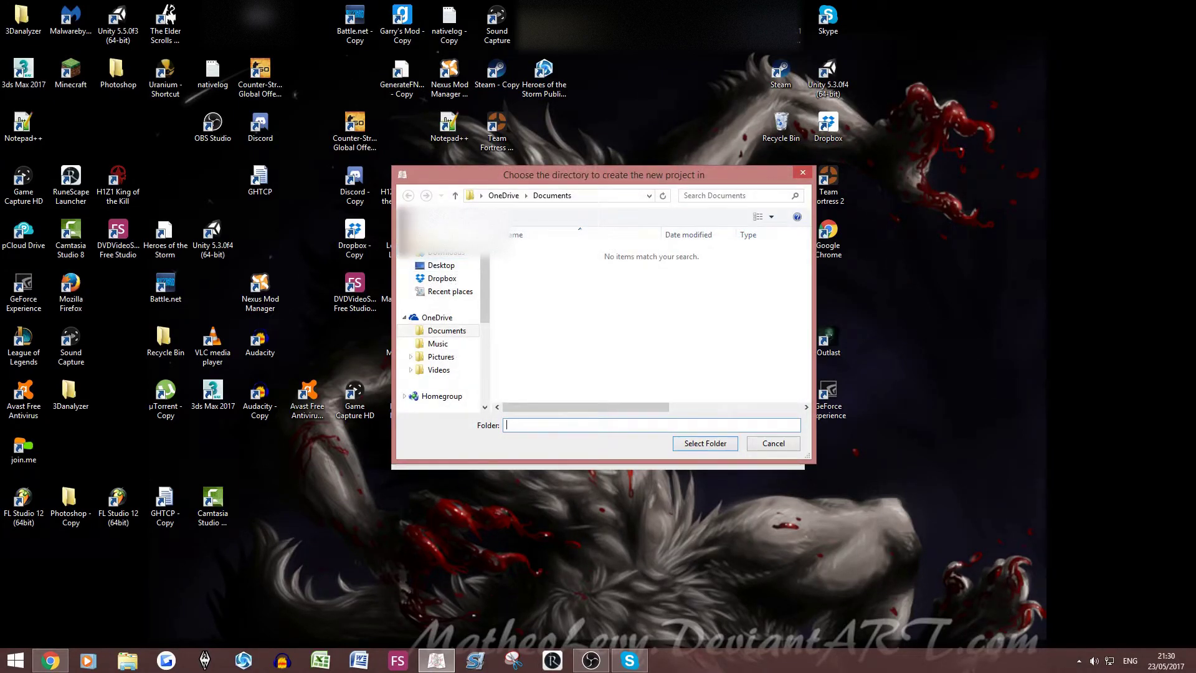
{"action": "left_click", "coordinate": [444, 252]}
{"action": "left_click", "coordinate": [705, 444]}
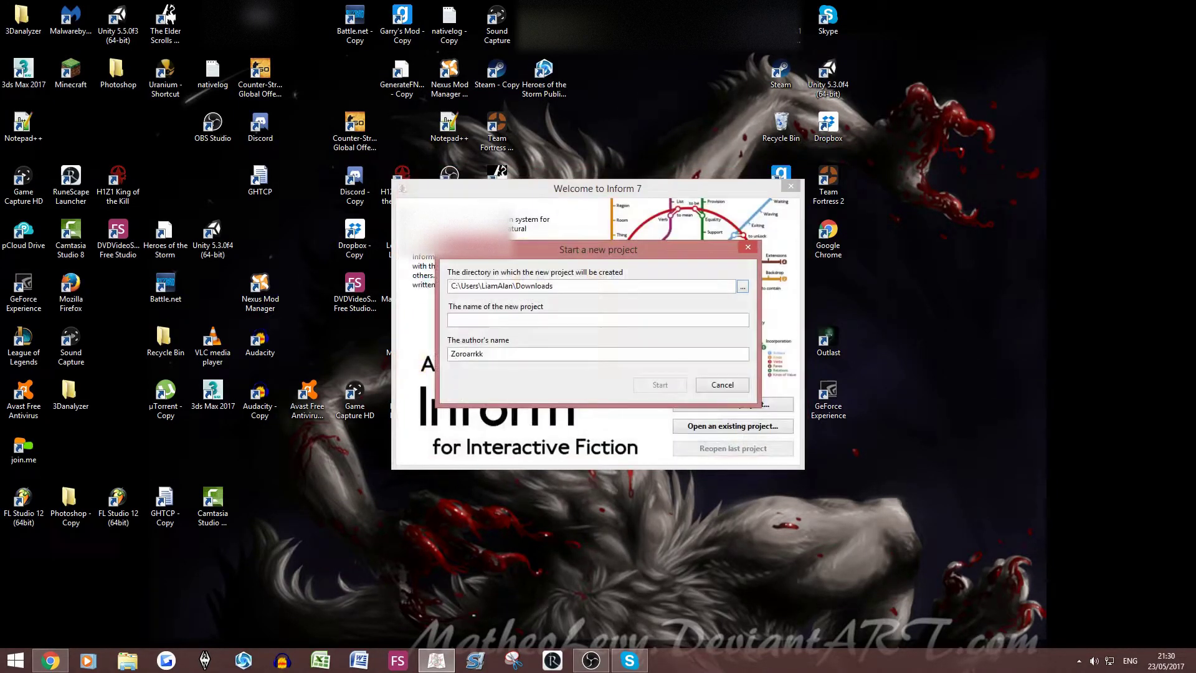
{"action": "key", "text": "Tab"}
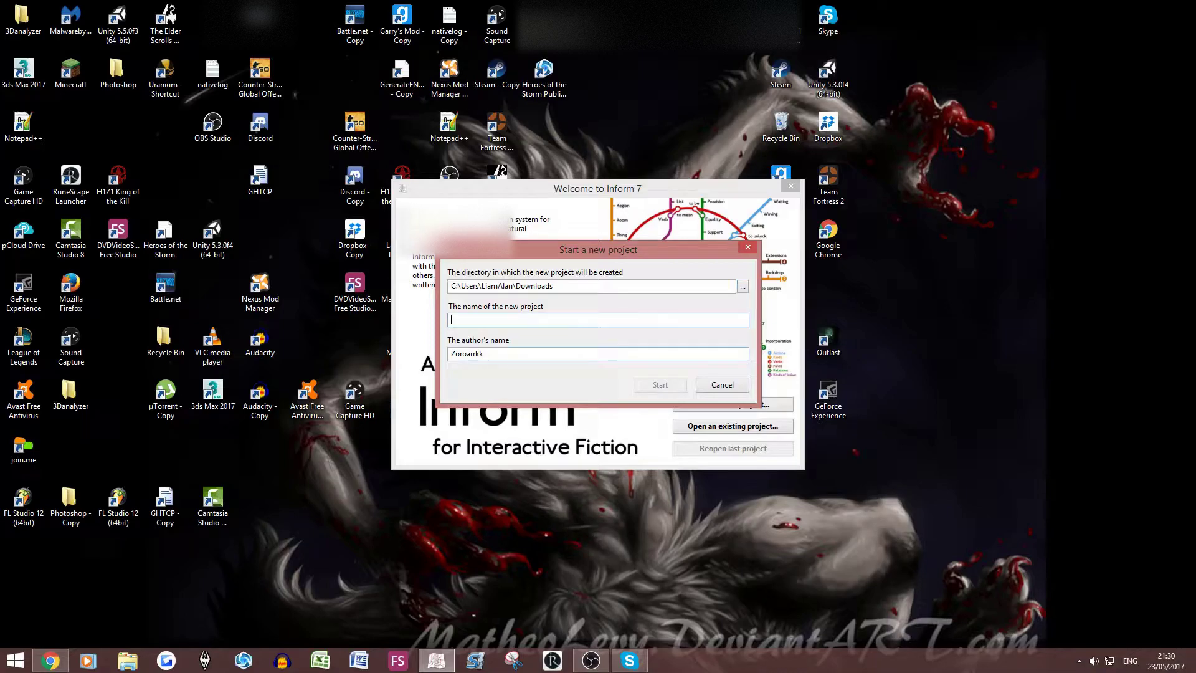
{"action": "type", "text": "YT"}
{"action": "key", "text": "Tab"}
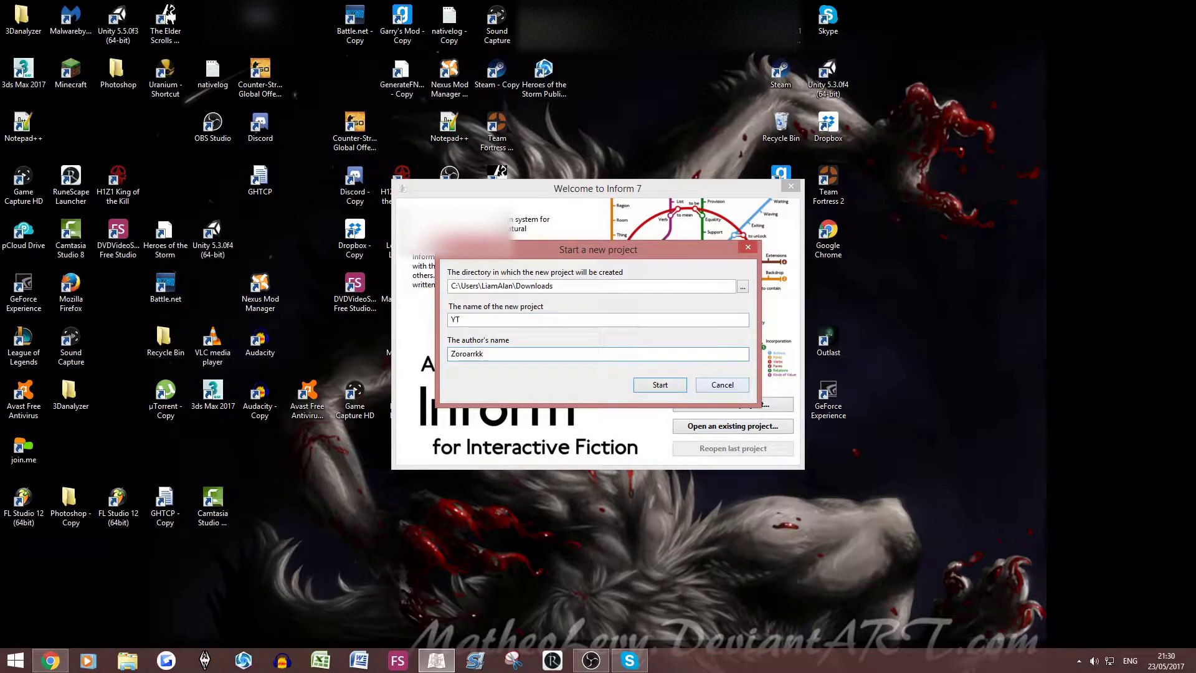
{"action": "key", "text": "Return"}
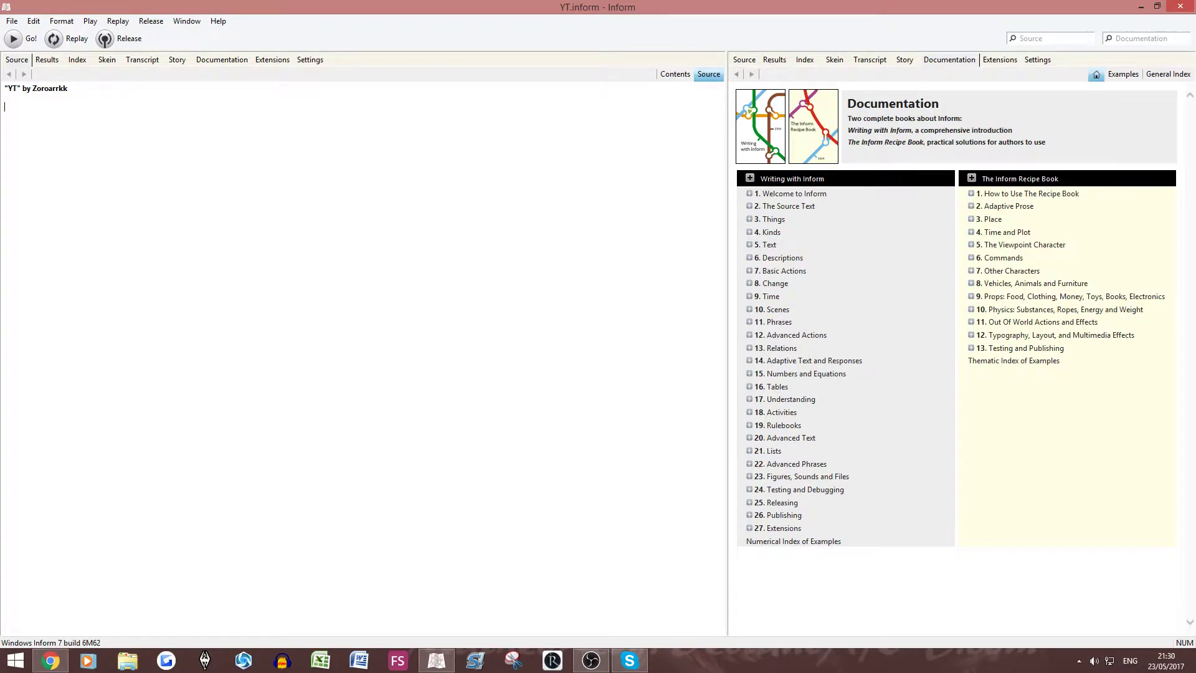
{"action": "left_click_drag", "start_coordinate": [728, 346], "coordinate": [644, 346]}
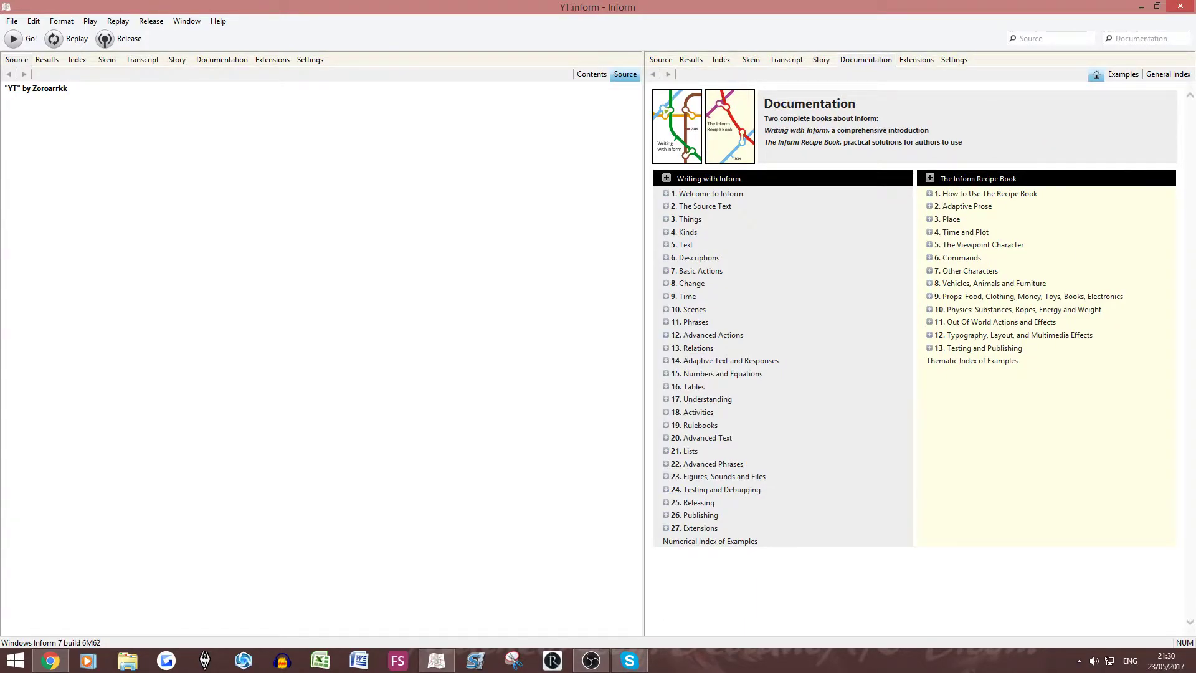
{"action": "mouse_move", "coordinate": [643, 346]}
{"action": "left_mouse_down"}
{"action": "mouse_move", "coordinate": [1141, 346]}
{"action": "mouse_move", "coordinate": [113, 346]}
{"action": "left_mouse_up"}
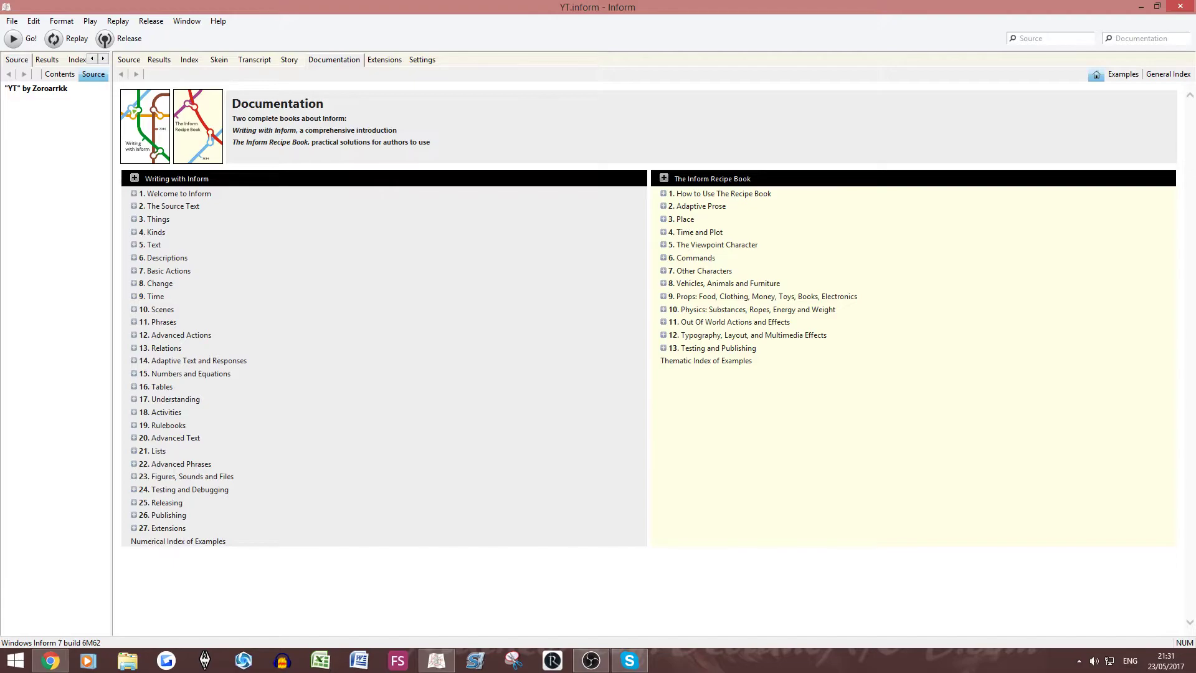
{"action": "left_click_drag", "start_coordinate": [189, 258], "coordinate": [146, 257]}
{"action": "left_click_drag", "start_coordinate": [112, 345], "coordinate": [728, 346]}
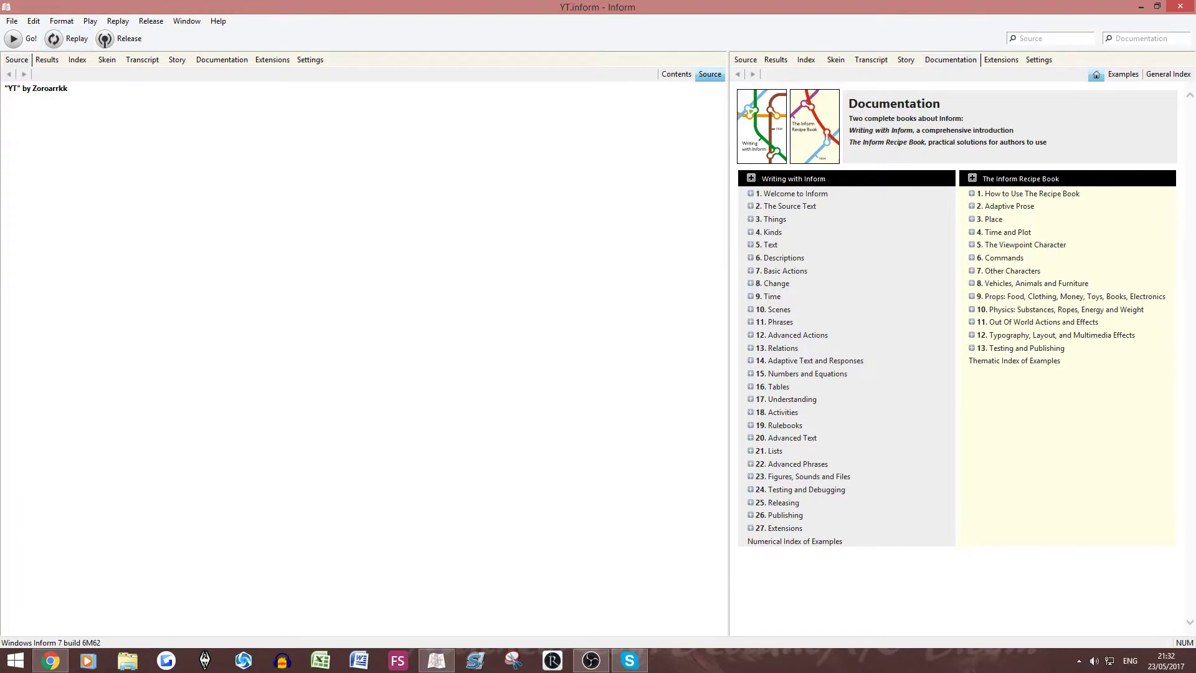
Switch the right pane to the Story view and back to the Documentation contents.
{"action": "key", "text": "ctrl+2"}
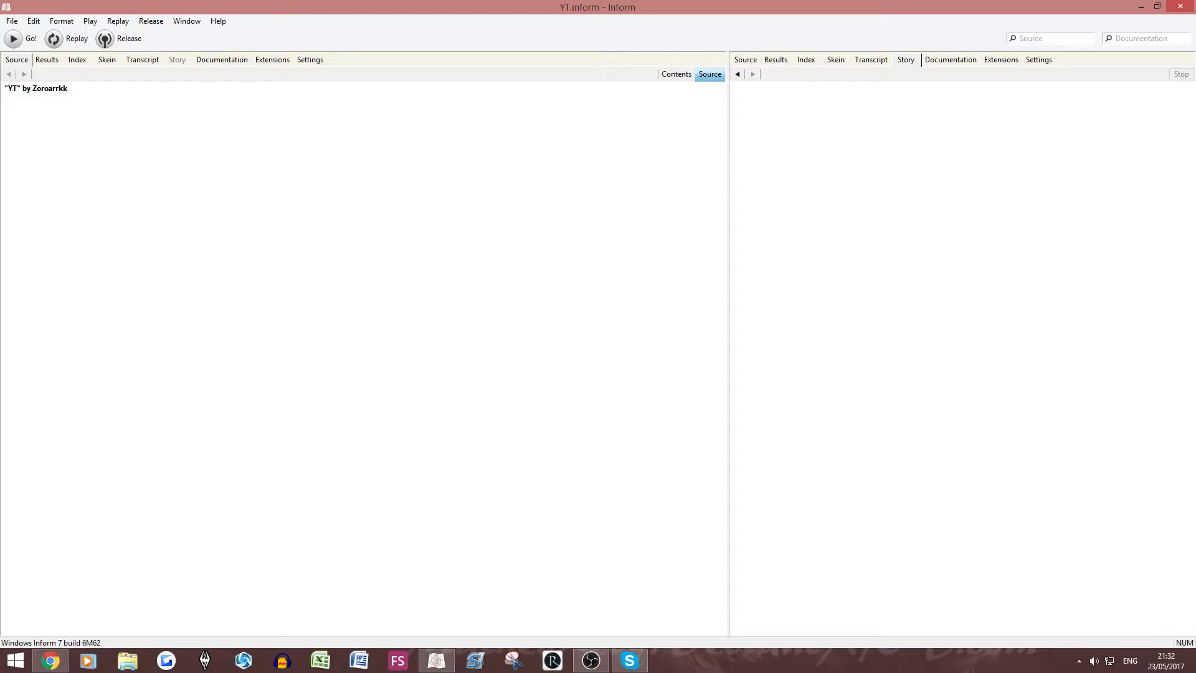
{"action": "key", "text": "ctrl+7"}
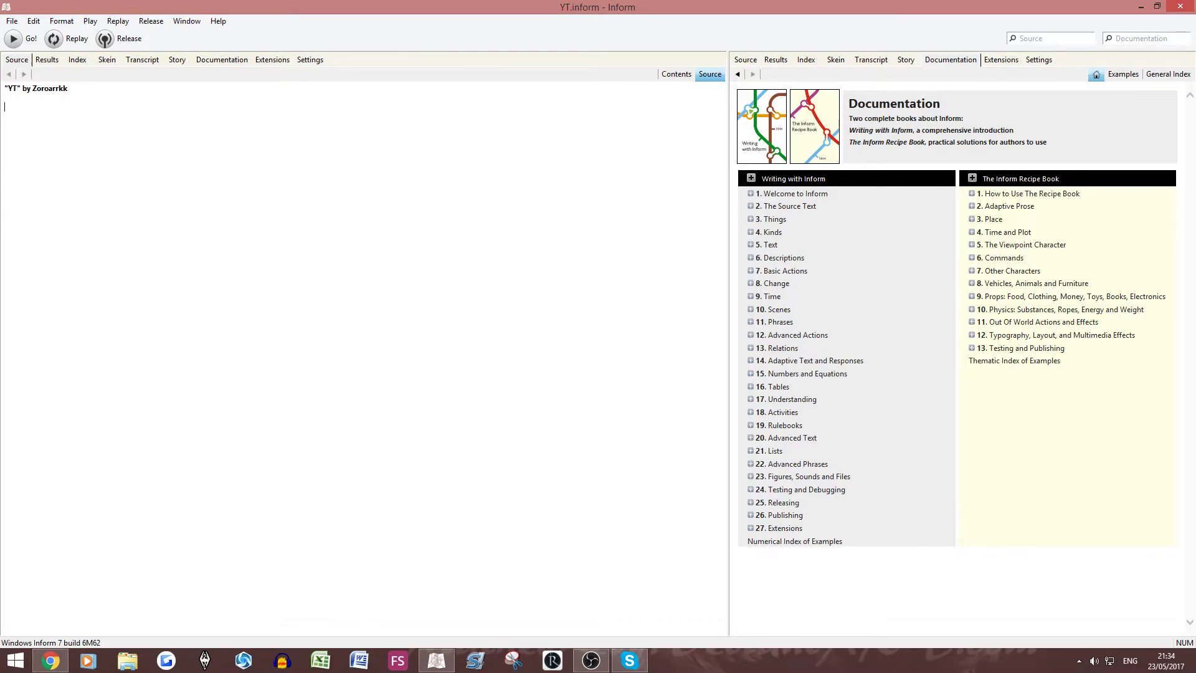
Write 'Bedroom is a room.' below the title and run the story with Go!
{"action": "key", "text": "Return"}
{"action": "key", "text": "Return"}
{"action": "type", "text": "Bed"}
{"action": "type", "text": "rom"}
{"action": "key", "text": "BackSpace"}
{"action": "key", "text": "BackSpace"}
{"action": "type", "text": "oom is a r"}
{"action": "type", "text": "oom"}
{"action": "left_click", "coordinate": [23, 38]}
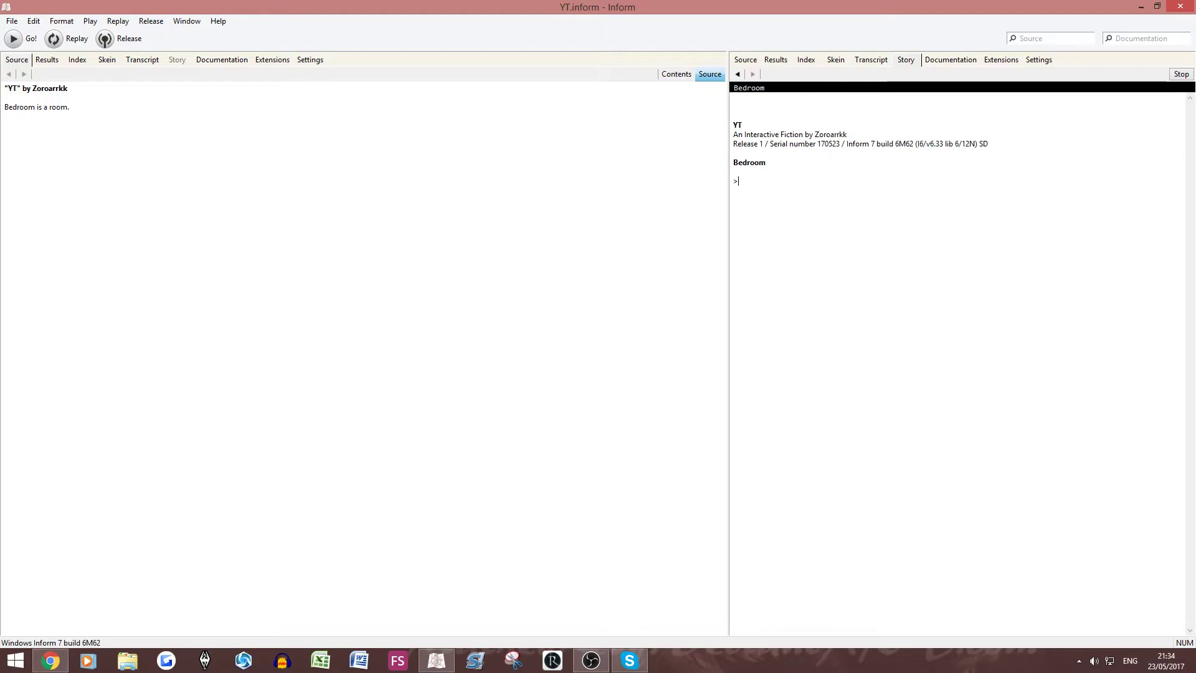
{"action": "left_click_drag", "start_coordinate": [766, 162], "coordinate": [733, 152]}
{"action": "key", "text": "ctrl+c"}
{"action": "type", "text": "\""}
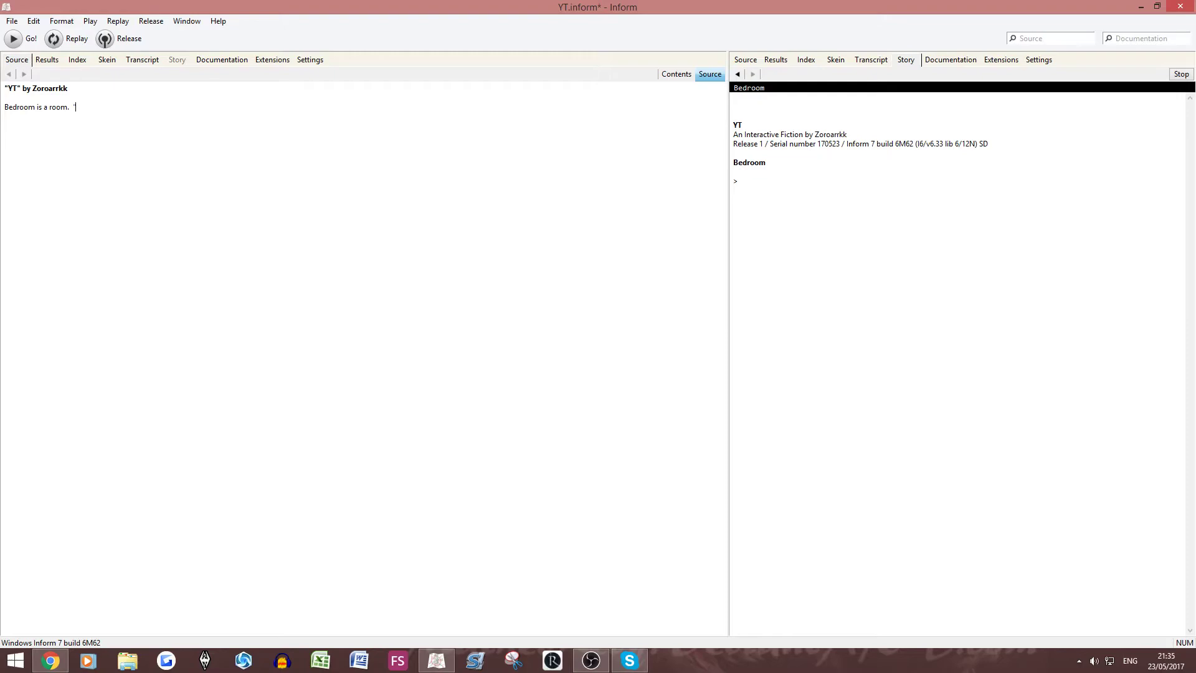
{"action": "type", "text": "A"}
{"action": "type", "text": " cluttered"}
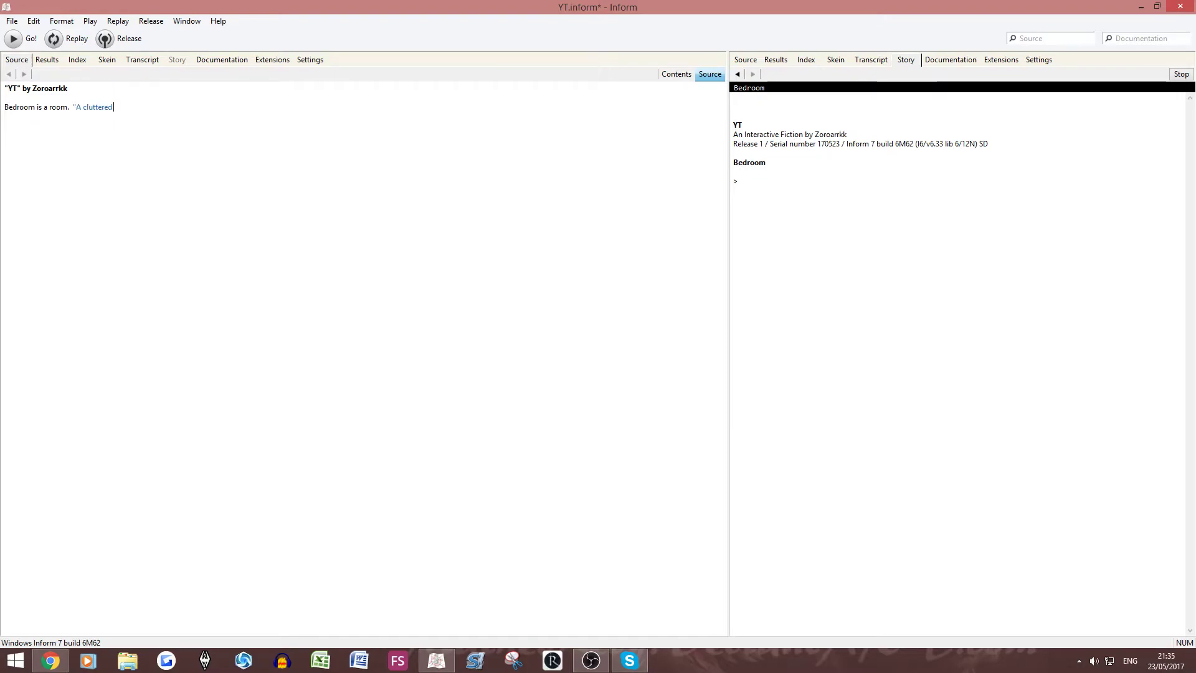
{"action": "type", "text": " room that is a mess"}
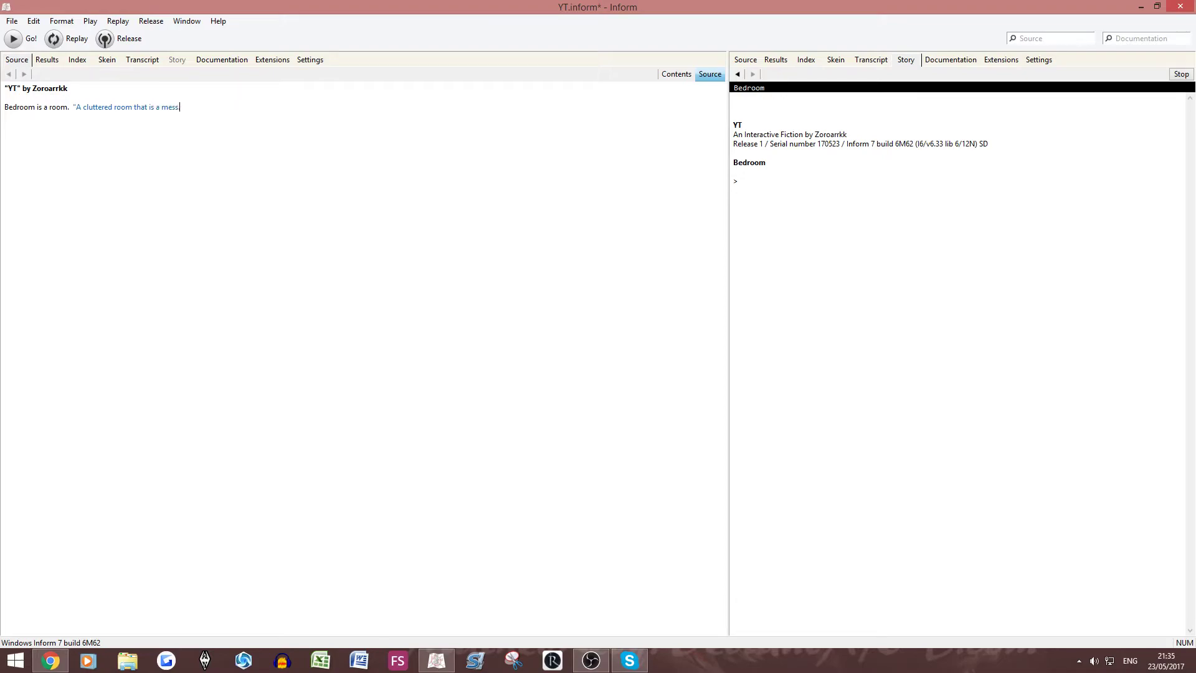
{"action": "type", "text": ". Clothes are ev"}
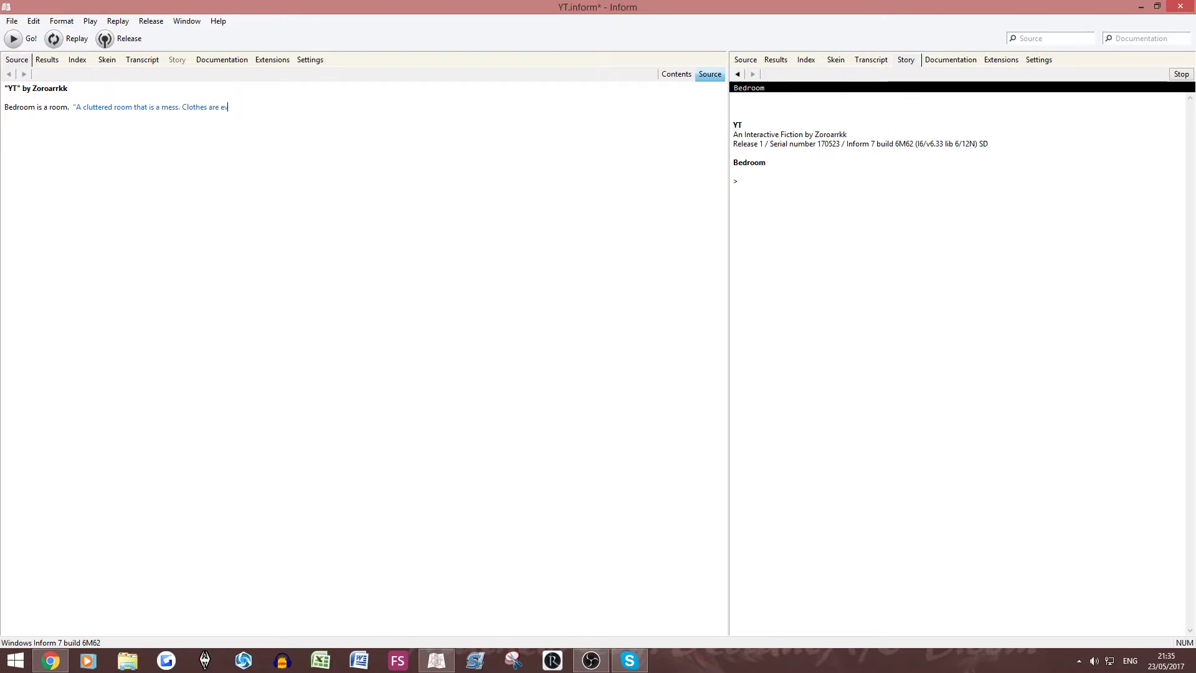
{"action": "type", "text": "erywhere, and the "}
{"action": "type", "text": "room is boiling ho"}
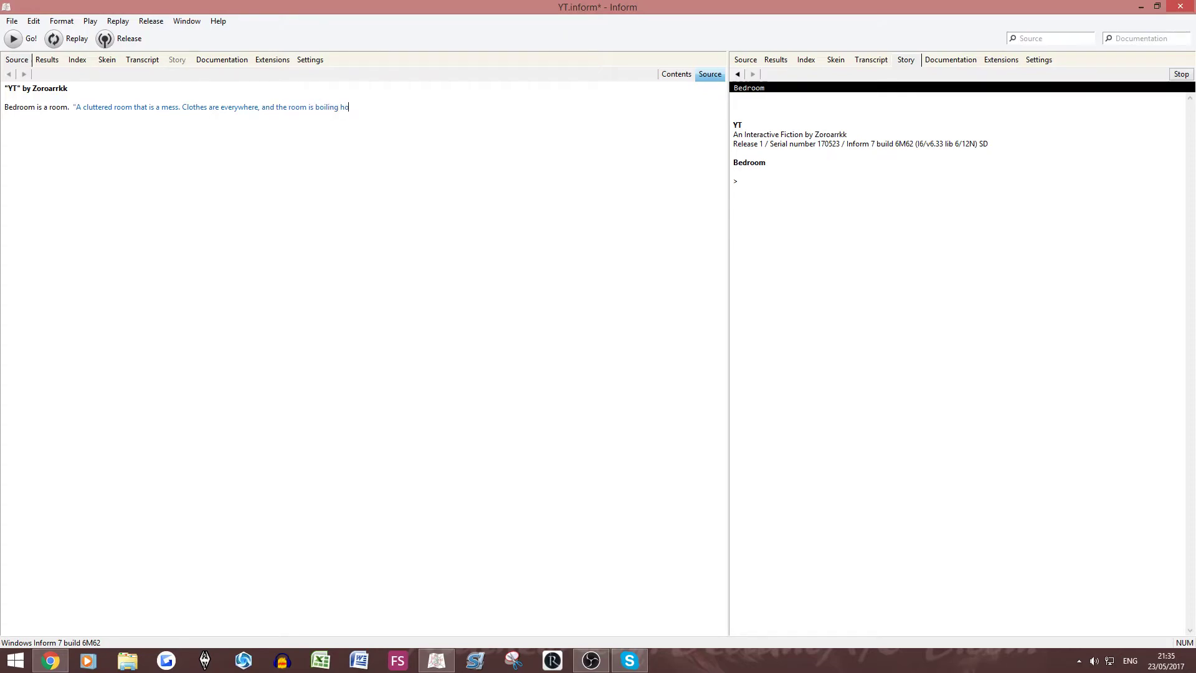
{"action": "type", "text": "t! Maybe you sho"}
{"action": "type", "text": "uld clean up "}
{"action": "type", "text": "after yourself an"}
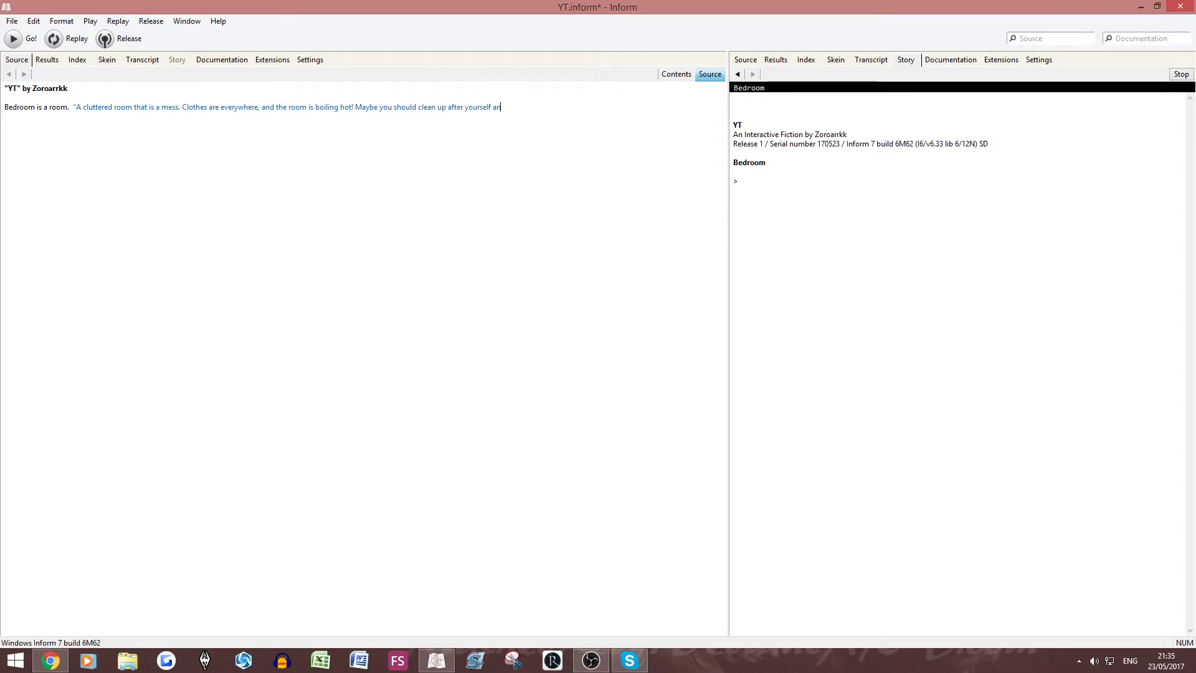
{"action": "type", "text": "d open the window"}
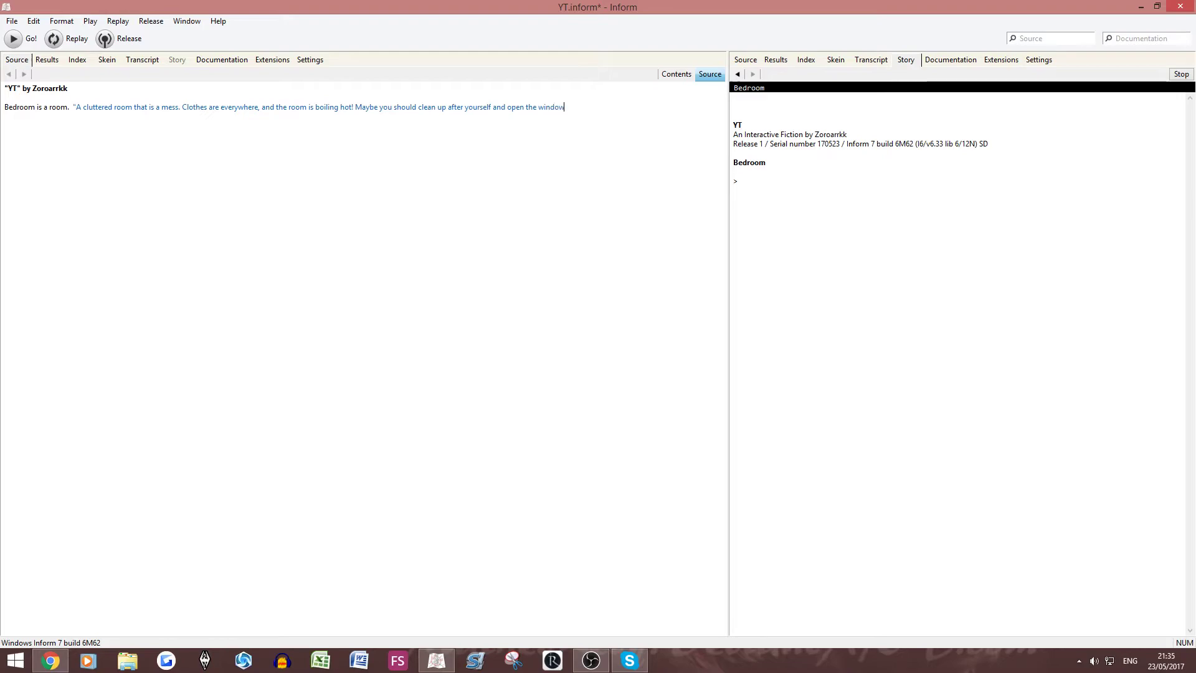
{"action": "type", "text": "!\""}
Compile and run the story with the cluttered, boiling-hot Bedroom description.
{"action": "key", "text": "F5"}
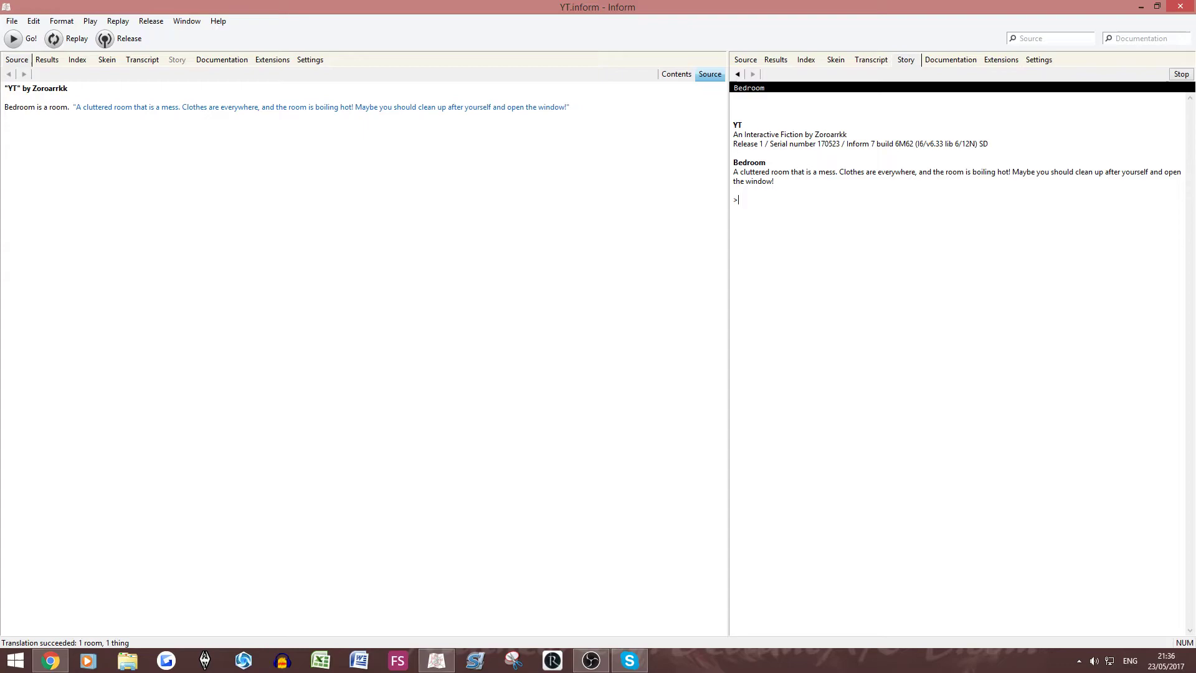
Select the Bedroom description in the Story pane, then begin a new source line.
{"action": "left_click_drag", "start_coordinate": [775, 181], "coordinate": [733, 172]}
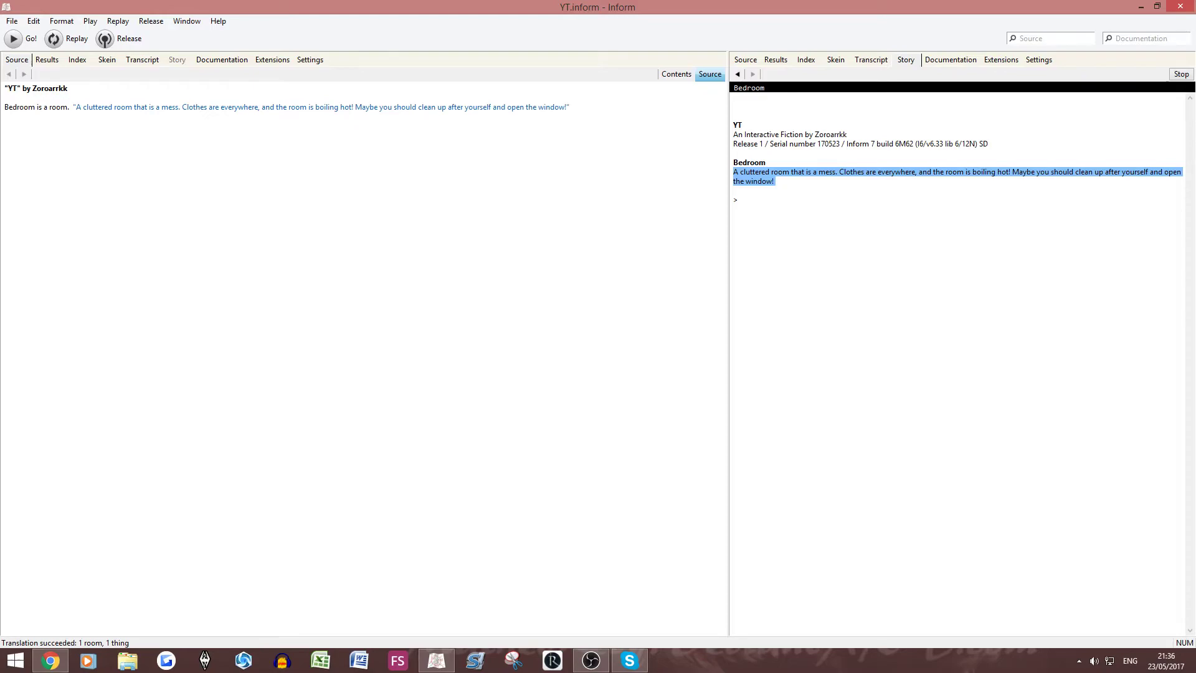
{"action": "key", "text": "Return"}
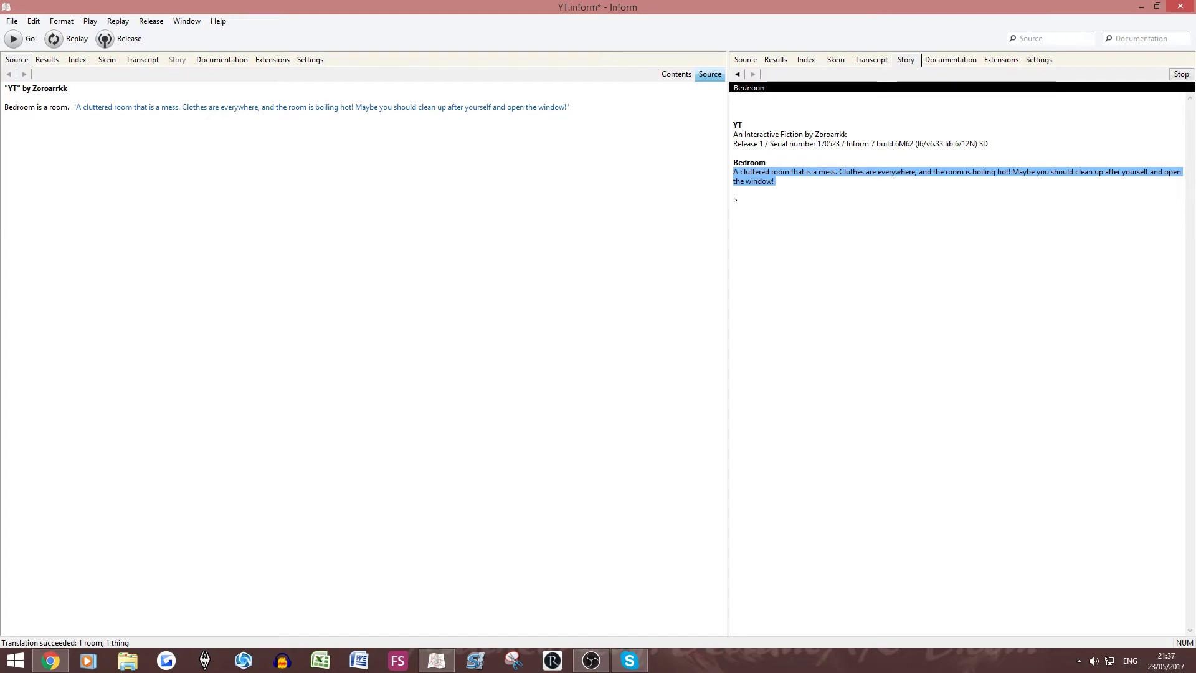
{"action": "type", "text": "Pile of clothe"}
{"action": "type", "text": "s iu"}
Type 'Pile of clothes is in bedroom.' and begin its 'You should really clean this up!' text.
{"action": "key", "text": "BackSpace"}
{"action": "type", "text": "s in "}
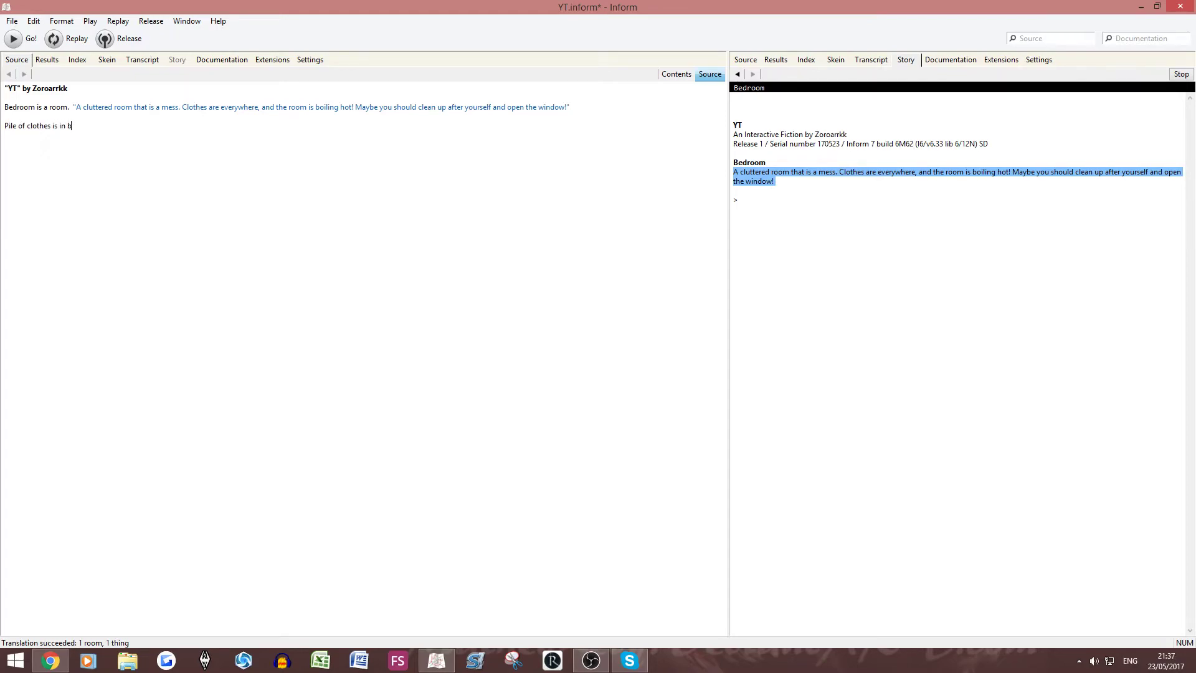
{"action": "type", "text": "bedroom"}
{"action": "key", "text": "BackSpace"}
{"action": "key", "text": "BackSpace"}
{"action": "key", "text": "BackSpace"}
{"action": "key", "text": "BackSpace"}
{"action": "type", "text": "room"}
{"action": "key", "text": "Caps_Lock"}
{"action": "key", "text": "Caps_Lock"}
{"action": "type", "text": "\"You sho"}
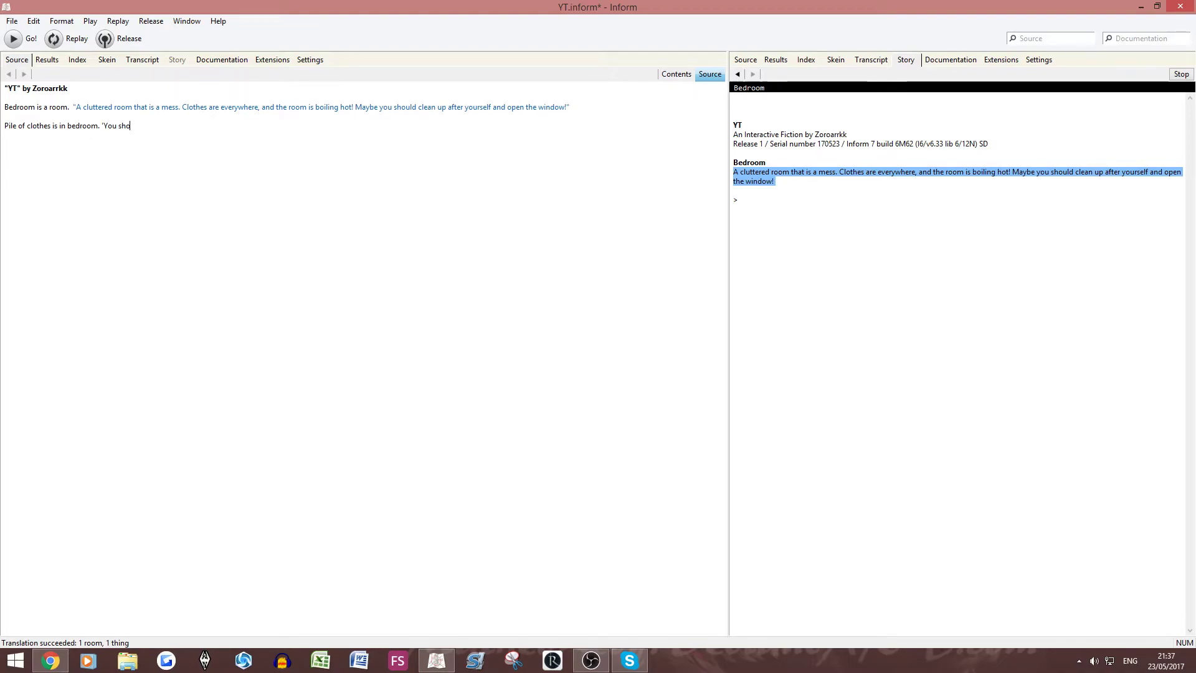
{"action": "type", "text": "uld really clean th"}
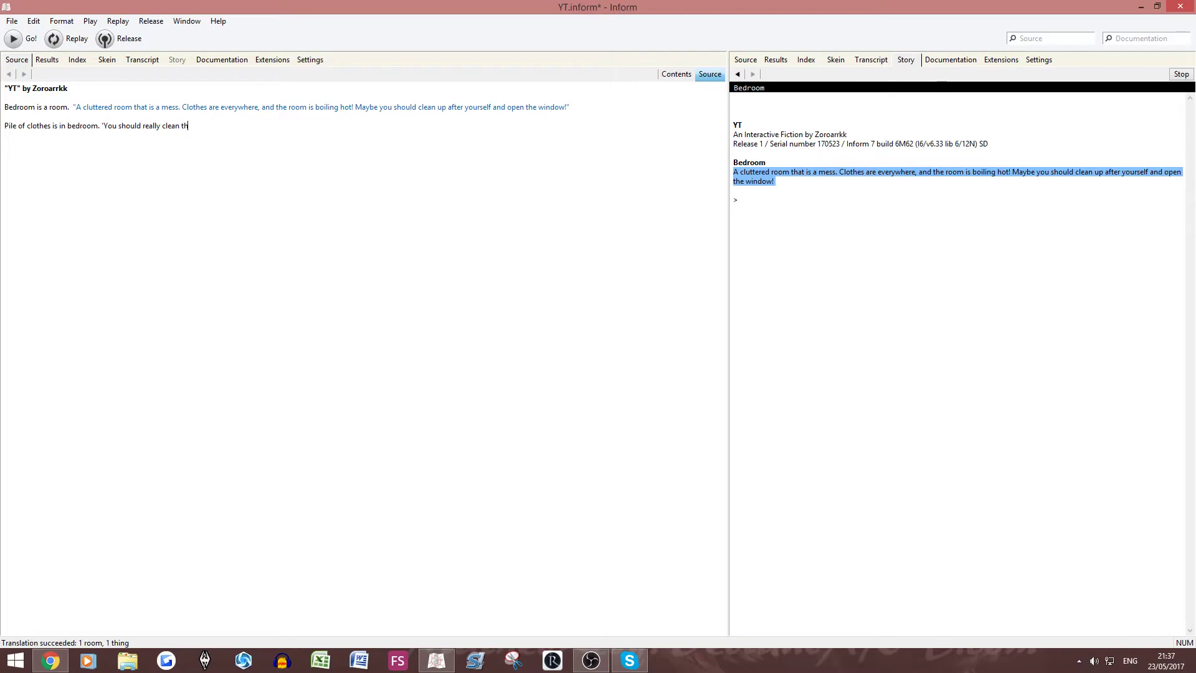
{"action": "type", "text": "is up!"}
{"action": "type", "text": "\""}
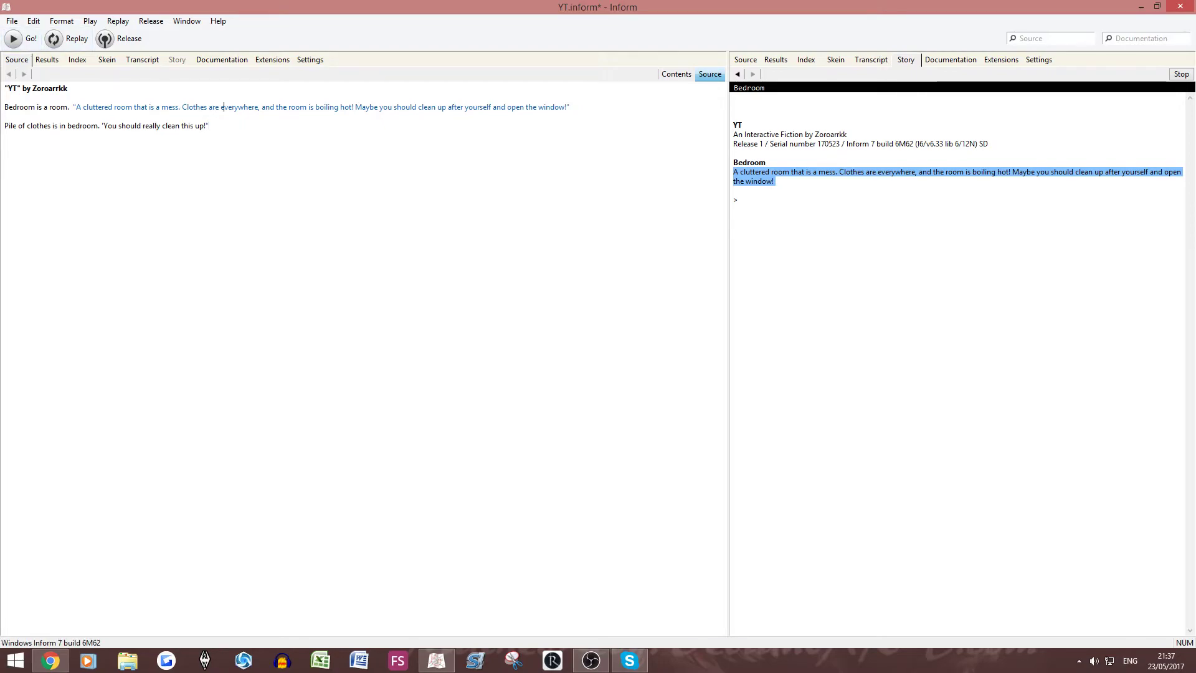
Compile the story with the clothes line, which fails over unfinished quoted text.
{"action": "left_click", "coordinate": [70, 39]}
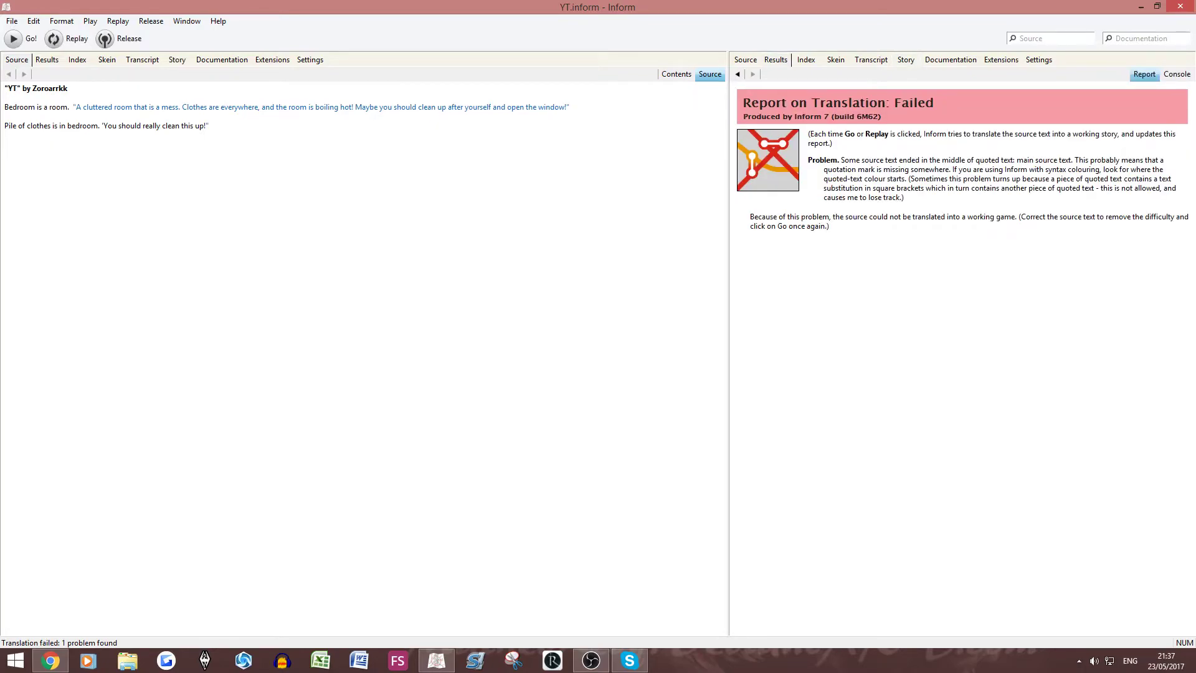
{"action": "key", "text": "F5"}
Replace the single quote before 'You' with a double quote and recompile.
{"action": "key", "text": "BackSpace"}
{"action": "type", "text": "\""}
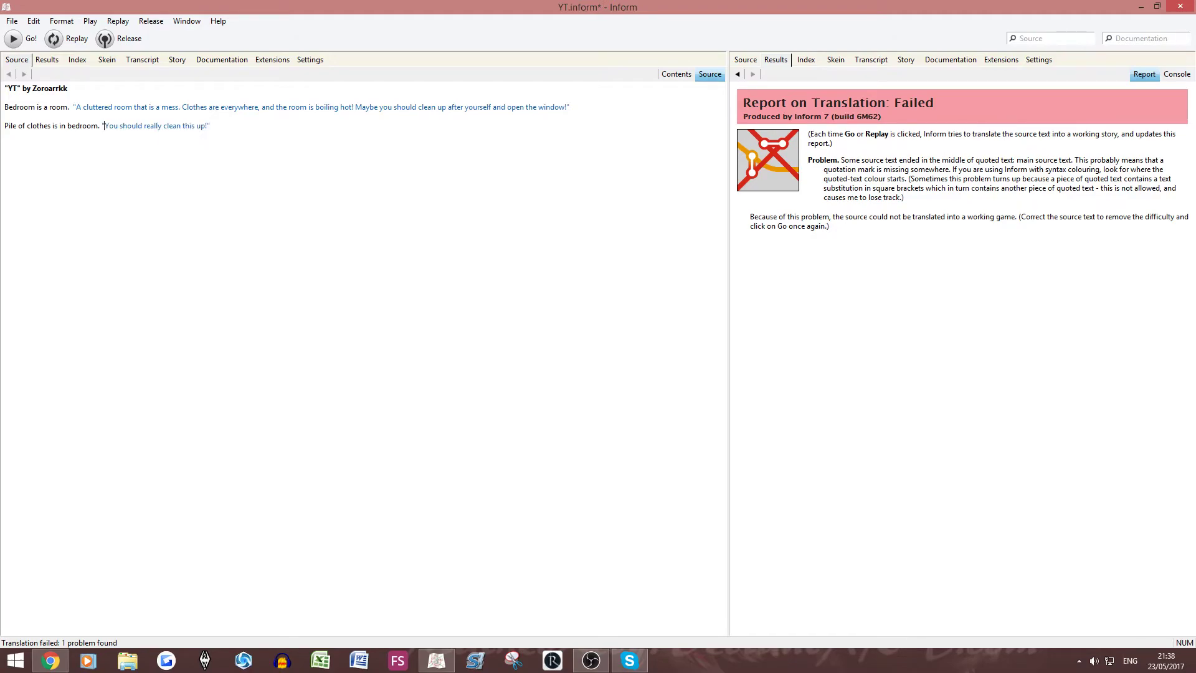
{"action": "key", "text": "F5"}
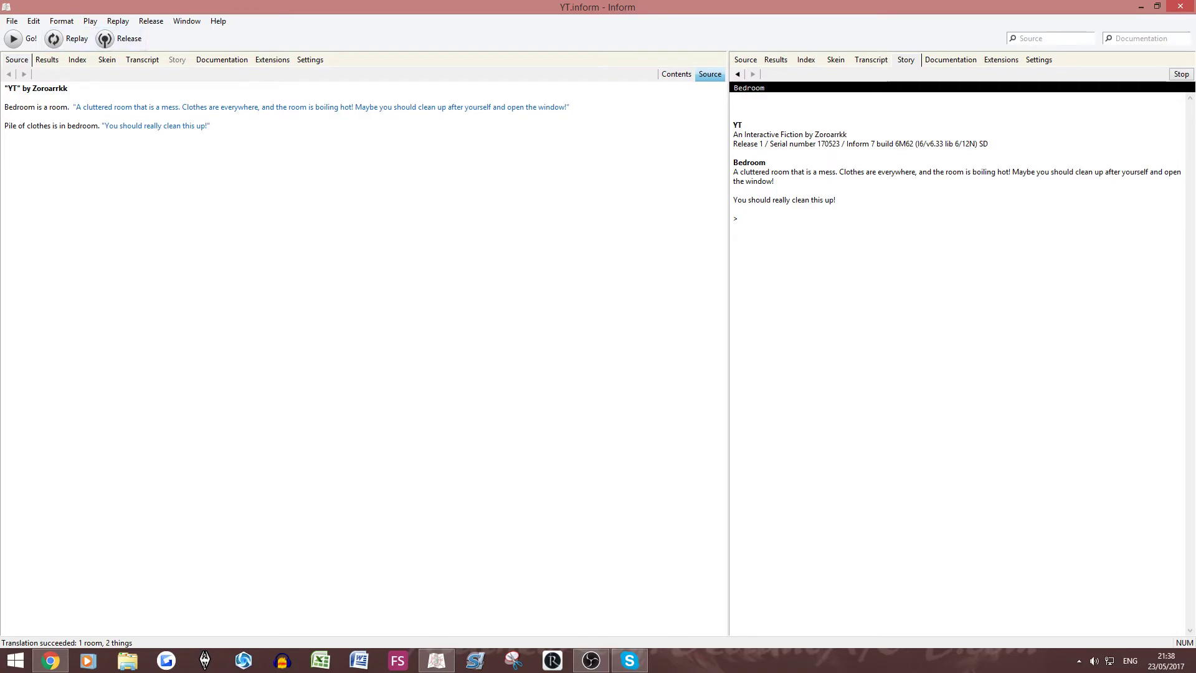
Clear the Story pane selection and add 'The description of' before Pile of clothes.
{"action": "left_click_drag", "start_coordinate": [1069, 172], "coordinate": [774, 182]}
{"action": "left_click", "coordinate": [774, 181]}
{"action": "type", "text": "The d"}
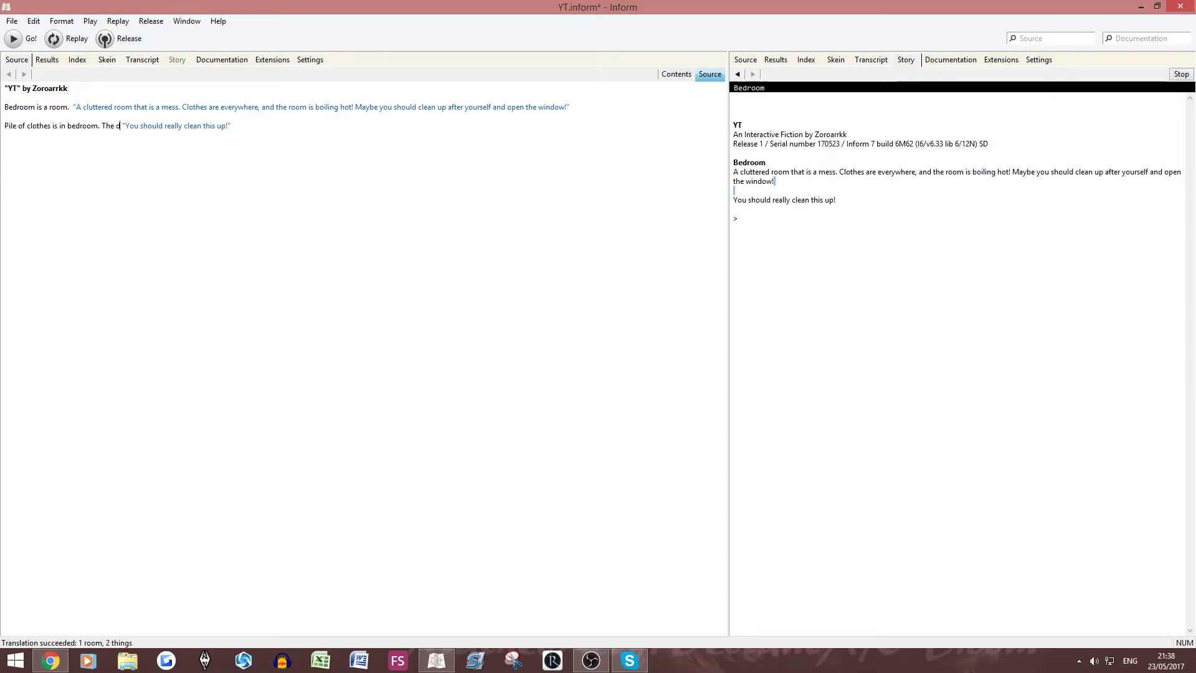
{"action": "type", "text": "escriptio"}
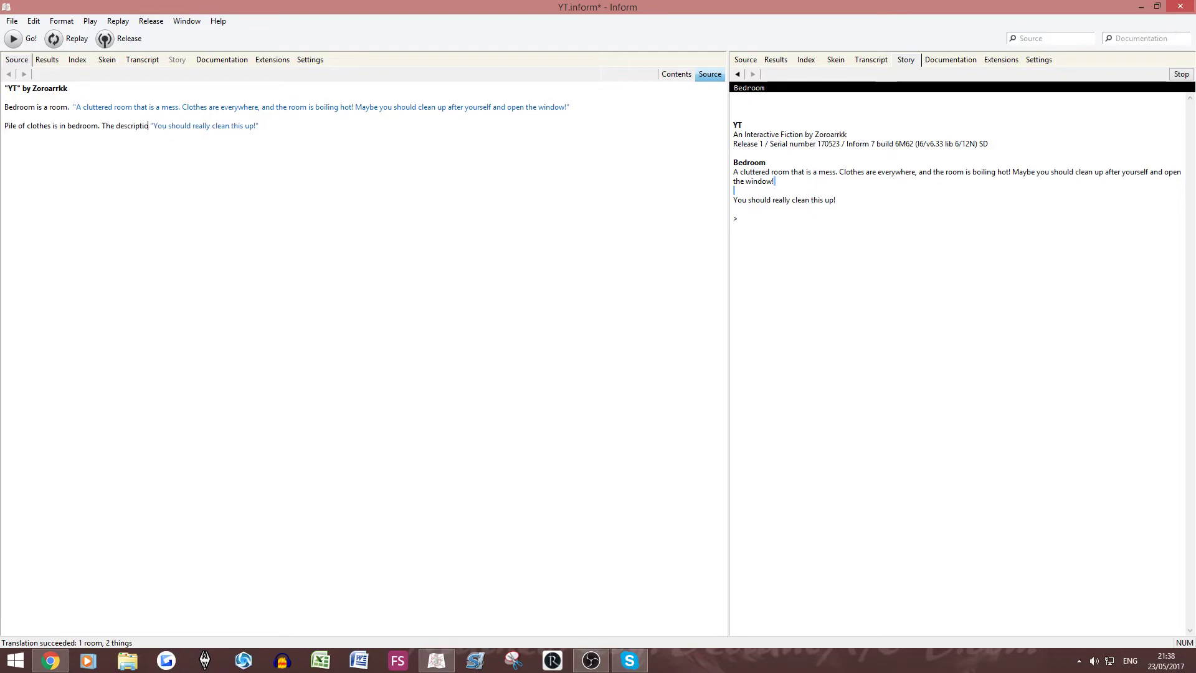
{"action": "type", "text": "n of Pil"}
{"action": "type", "text": "e of clothes"}
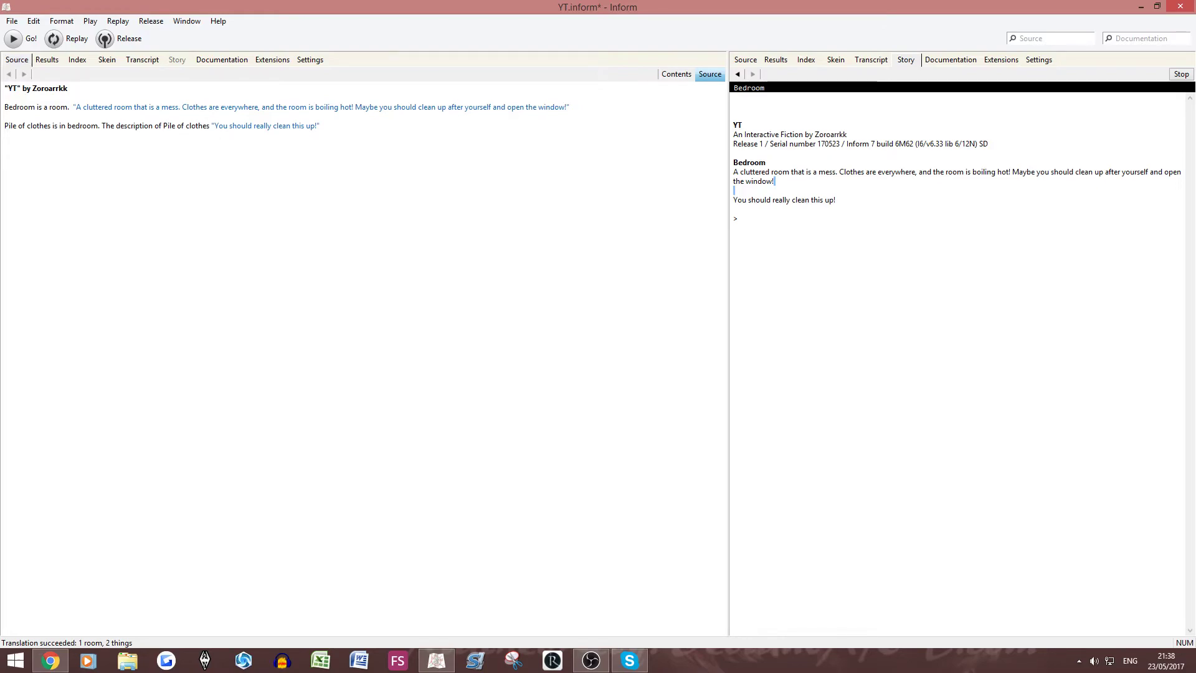
{"action": "key", "text": "Home"}
{"action": "type", "text": "is"}
Capitalise 'Bedroom' in the clothes line, rerun the story, and submit two empty commands.
{"action": "left_click", "coordinate": [70, 38]}
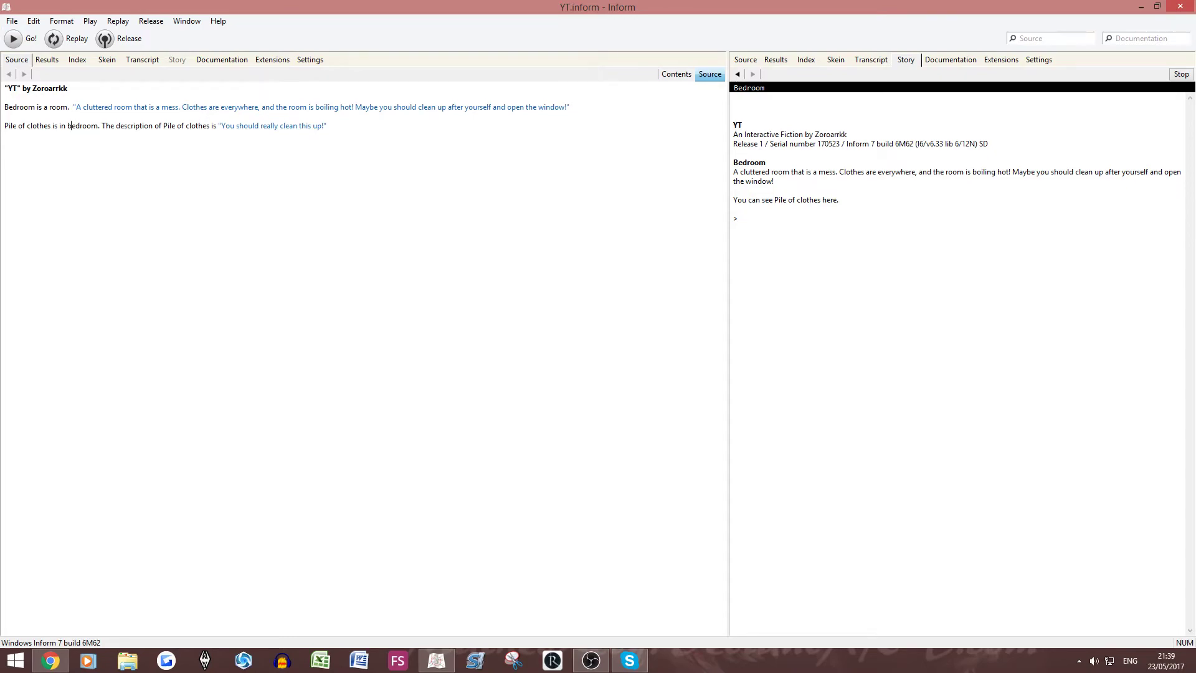
{"action": "key", "text": "BackSpace"}
{"action": "type", "text": "B"}
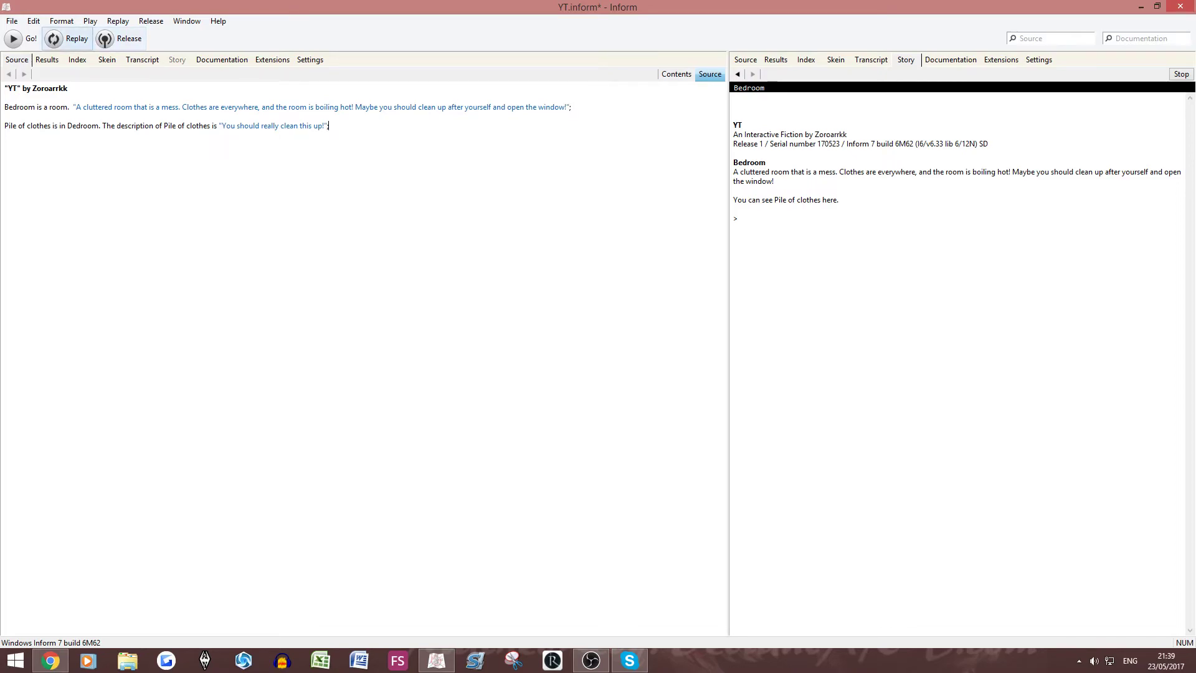
{"action": "left_click", "coordinate": [65, 38]}
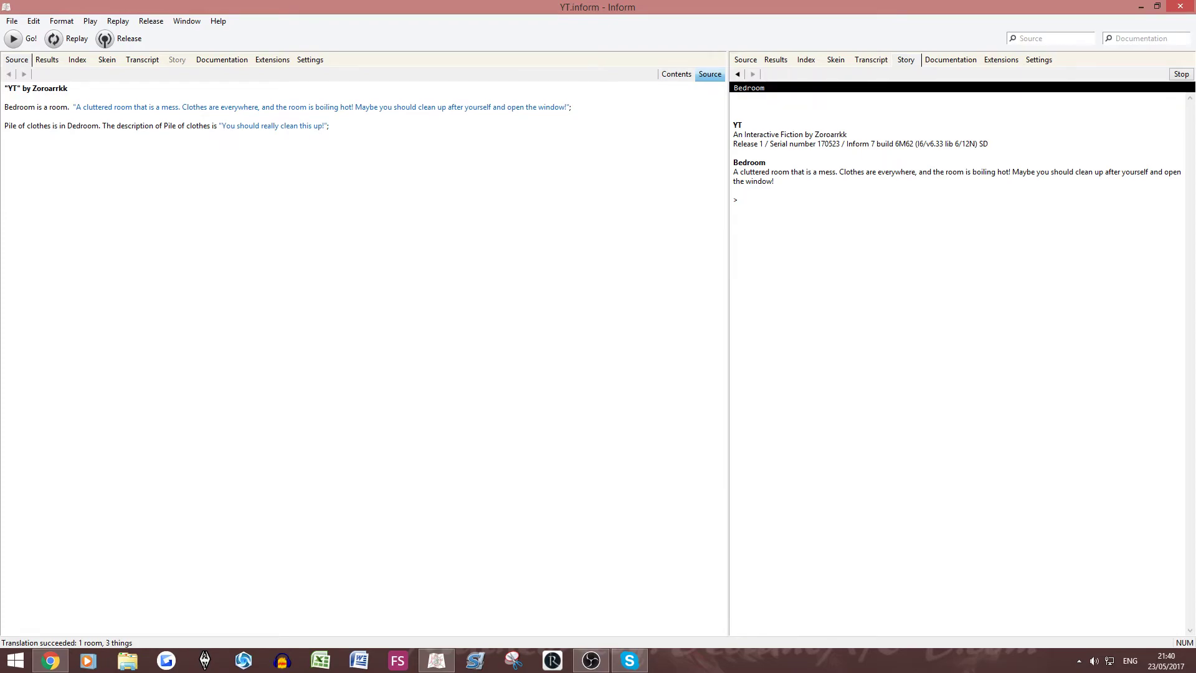
{"action": "key", "text": "Delete"}
{"action": "type", "text": "B"}
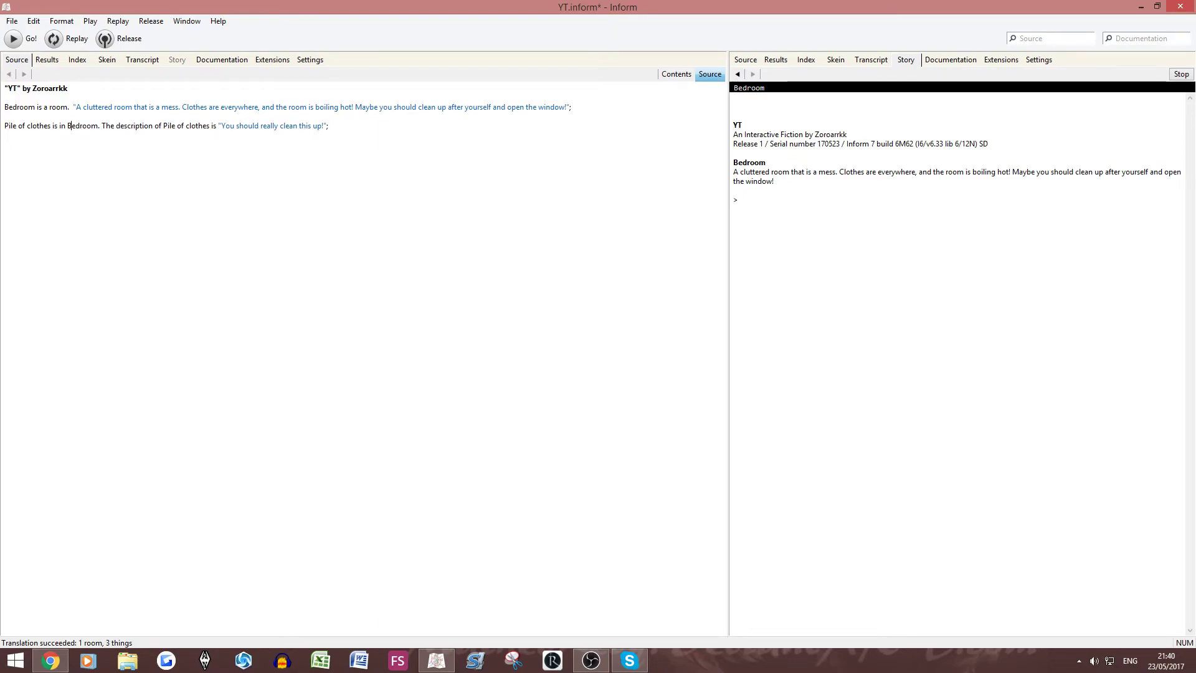
{"action": "key", "text": "F5"}
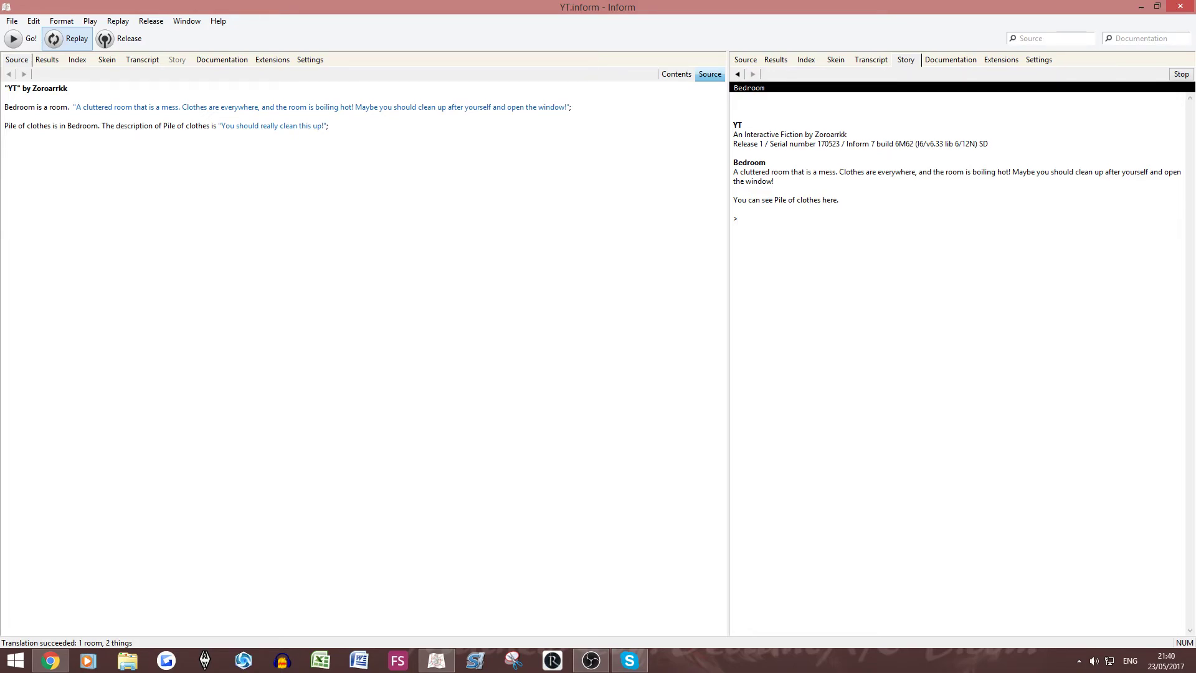
{"action": "key", "text": "Return"}
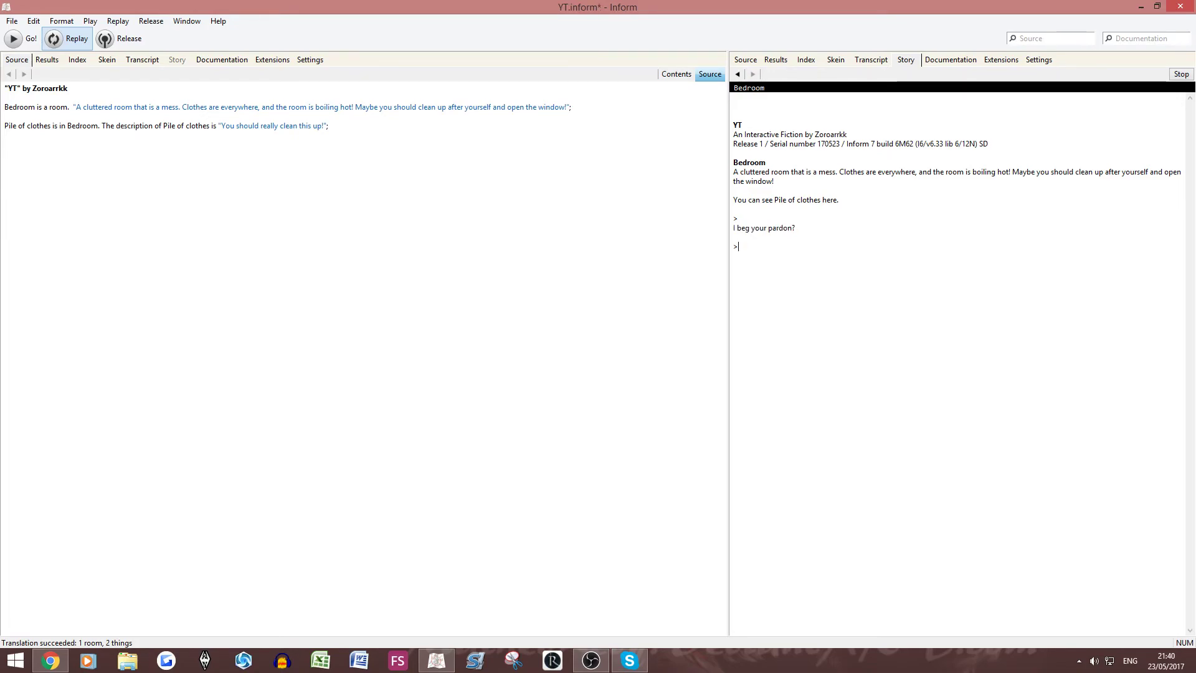
{"action": "key", "text": "Return"}
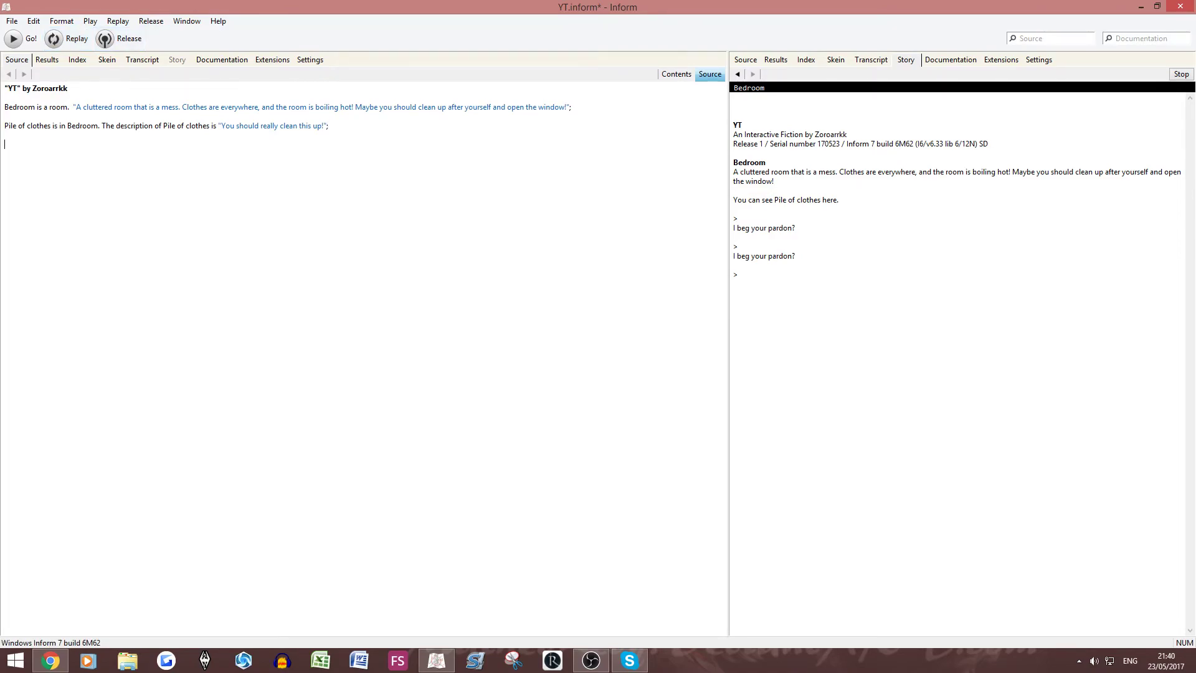
{"action": "type", "text": "ILupus"}
{"action": "type", "text": "is an ani"}
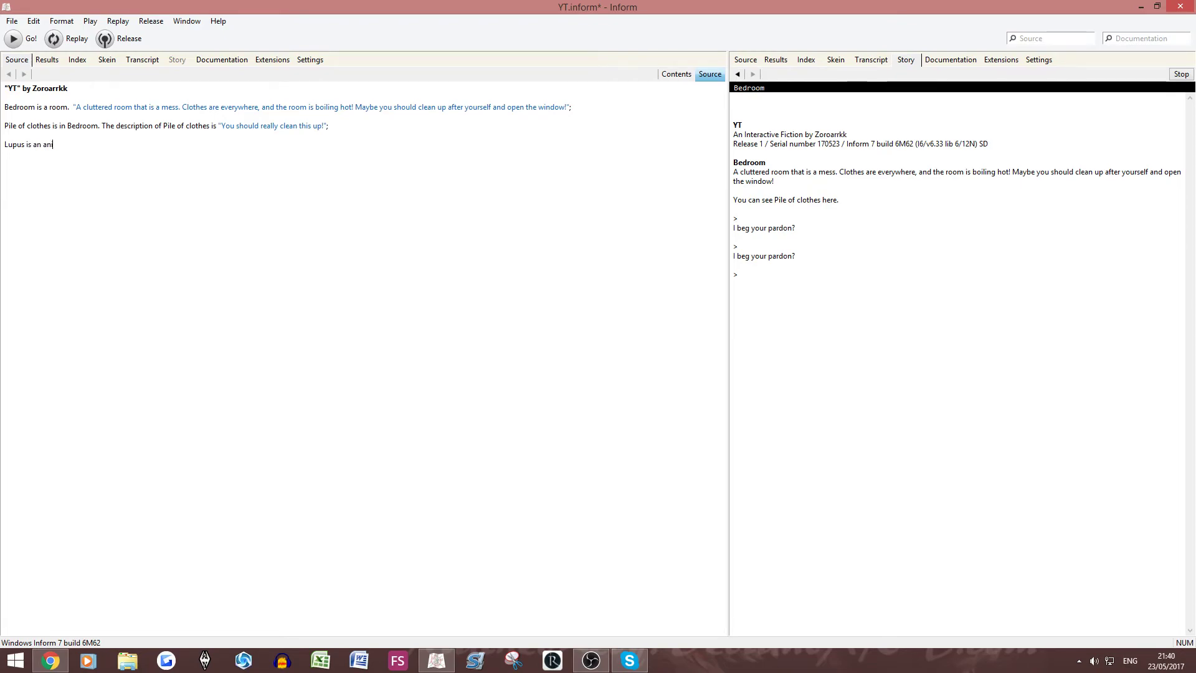
{"action": "type", "text": "mal in"}
{"action": "type", "text": " BV"}
Type lines declaring Lupus, Goro, Ulfr and Zegrath as animals in Bedroom, fixing typos.
{"action": "key", "text": "BackSpace"}
{"action": "type", "text": "edroom."}
{"action": "key", "text": "Return"}
{"action": "key", "text": "Caps_Lock"}
{"action": "type", "text": "K"}
{"action": "key", "text": "Caps_Lock"}
{"action": "type", "text": "oro"}
{"action": "key", "text": "BackSpace"}
{"action": "key", "text": "BackSpace"}
{"action": "key", "text": "BackSpace"}
{"action": "key", "text": "BackSpace"}
{"action": "type", "text": "Goro is"}
{"action": "type", "text": " an animalk"}
{"action": "key", "text": "BackSpace"}
{"action": "type", "text": "in Bedroo"}
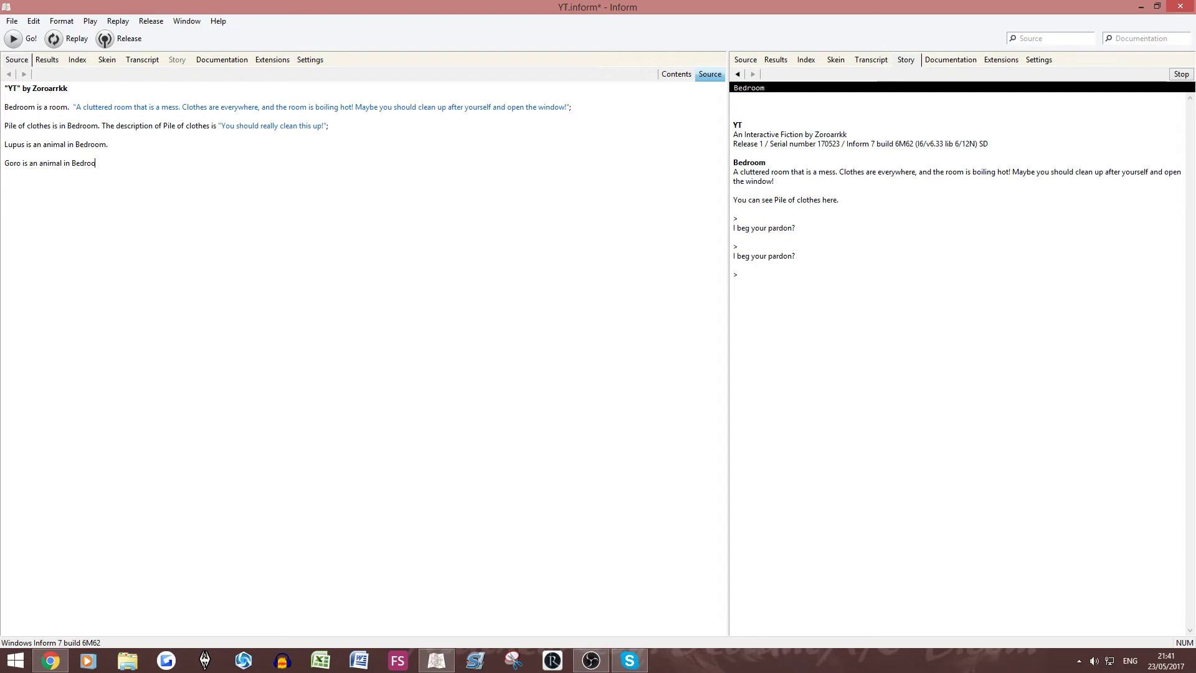
{"action": "type", "text": "m."}
{"action": "key", "text": "Return"}
{"action": "key", "text": "Return"}
{"action": "key", "text": "Caps_Lock"}
{"action": "type", "text": "U"}
{"action": "key", "text": "Caps_Lock"}
{"action": "type", "text": "lfr is an"}
{"action": "type", "text": " animal in Bedro"}
{"action": "type", "text": "om."}
{"action": "key", "text": "Return"}
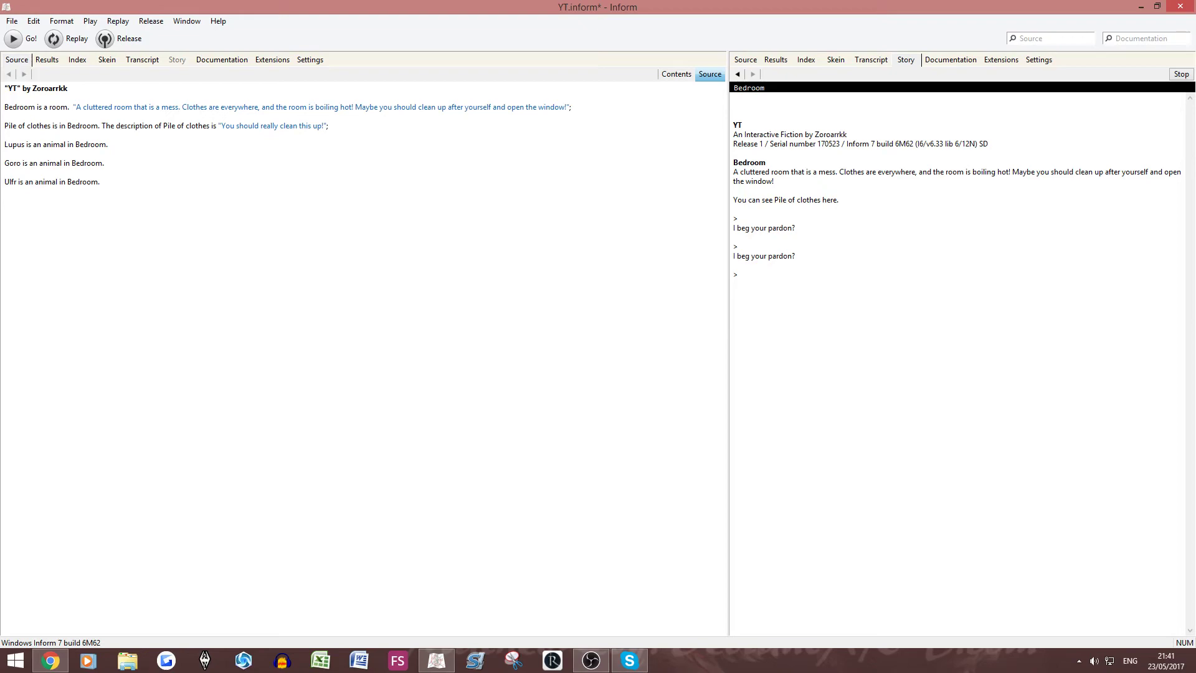
{"action": "type", "text": "Z"}
{"action": "type", "text": "egrath in an"}
{"action": "type", "text": " animal in"}
{"action": "type", "text": " Bedroom."}
Translate the story with F6 and inspect the failing Zegrath sentence among the animal lines.
{"action": "key", "text": "F6"}
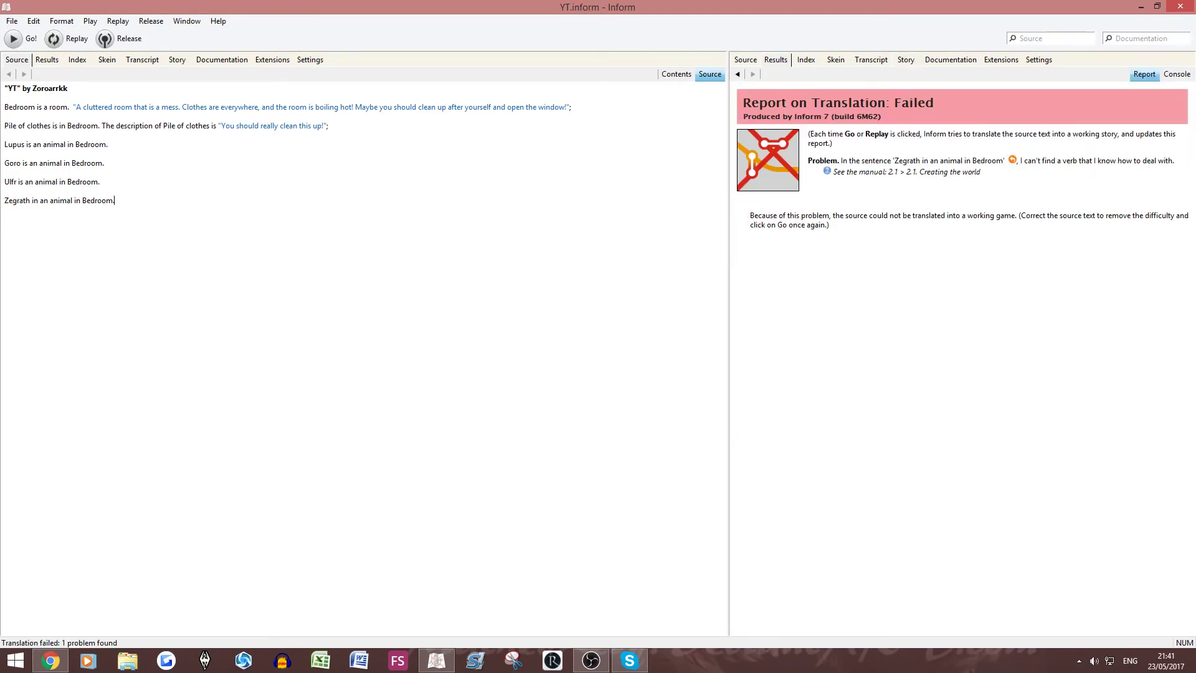
{"action": "key", "text": "shift+Home"}
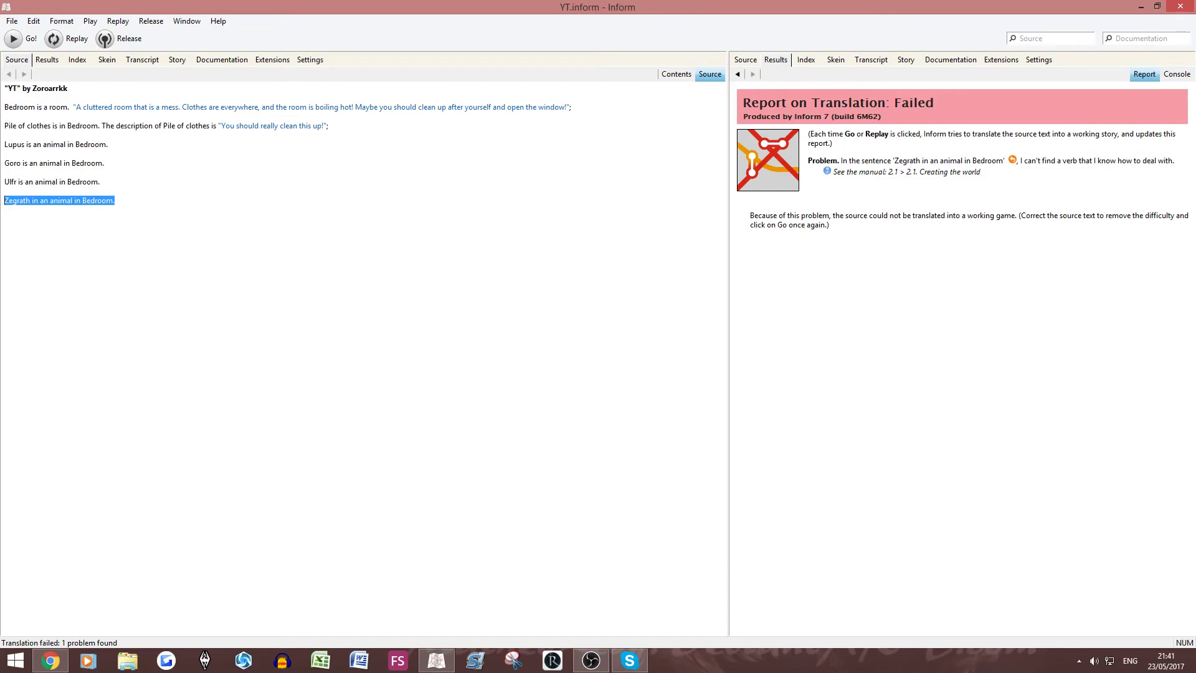
{"action": "key", "text": "End"}
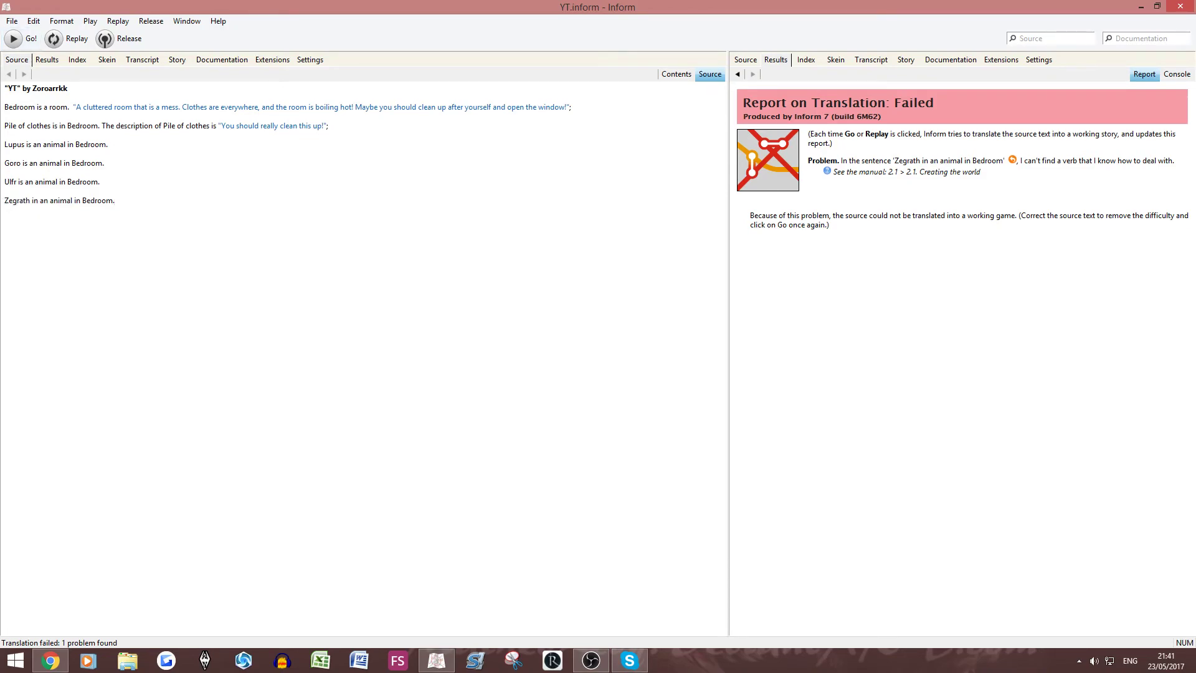
{"action": "double_click", "coordinate": [35, 200]}
{"action": "key", "text": "End"}
{"action": "key", "text": "ctrl+shift+Up"}
{"action": "key", "text": "ctrl+shift+Up"}
{"action": "key", "text": "ctrl+shift+Up"}
{"action": "key", "text": "ctrl+shift+Up"}
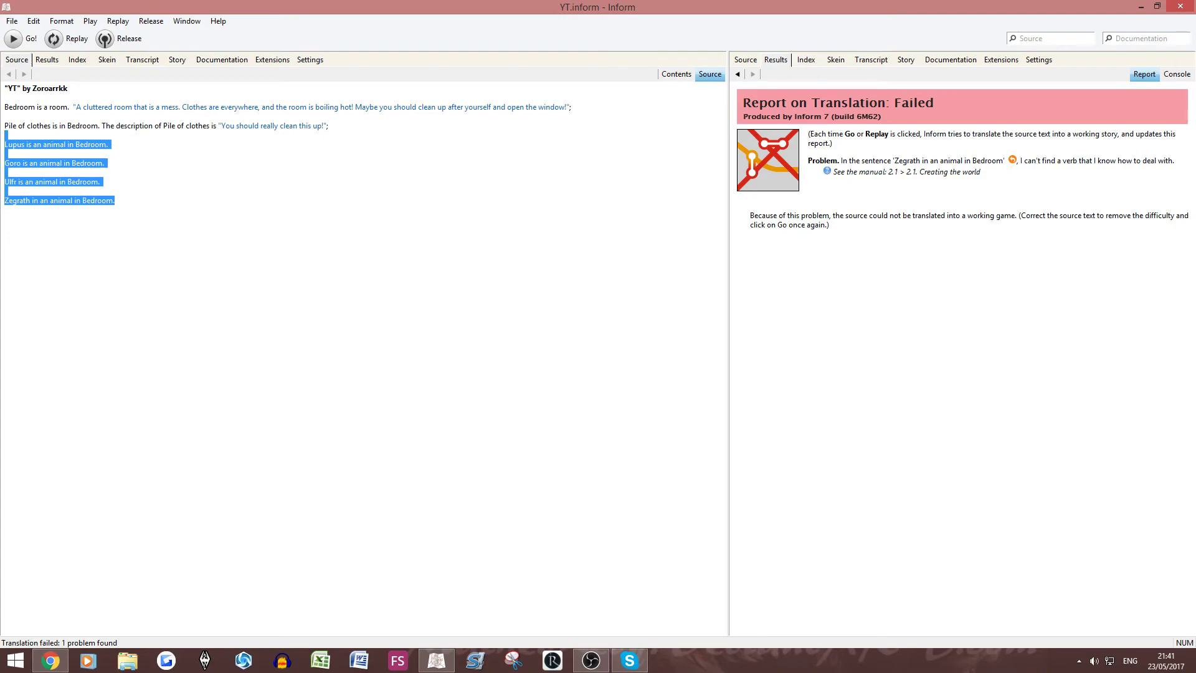
{"action": "key", "text": "Right"}
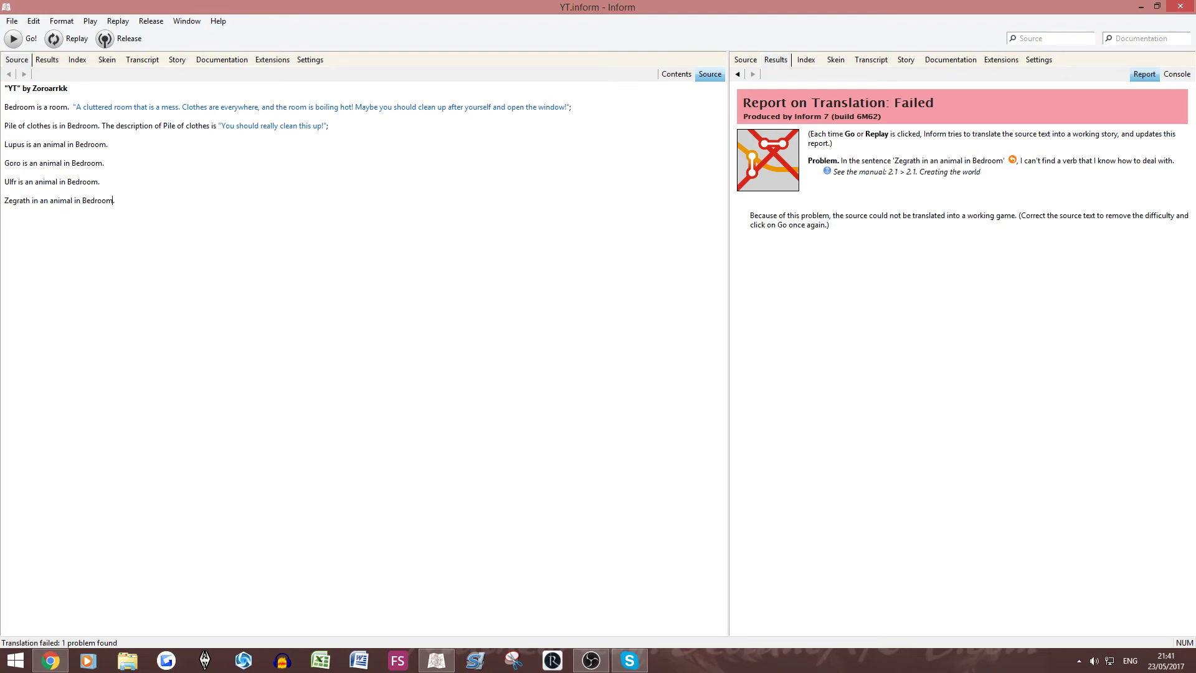
Add 'The Archer is a person in Bedroom.', change 'Zegrath in' to 'Zegrath is', and run.
{"action": "key", "text": "Return"}
{"action": "key", "text": "Return"}
{"action": "key", "text": "Caps_Lock"}
{"action": "type", "text": "T"}
{"action": "key", "text": "Caps_Lock"}
{"action": "type", "text": "he Archer"}
{"action": "type", "text": " is a person in"}
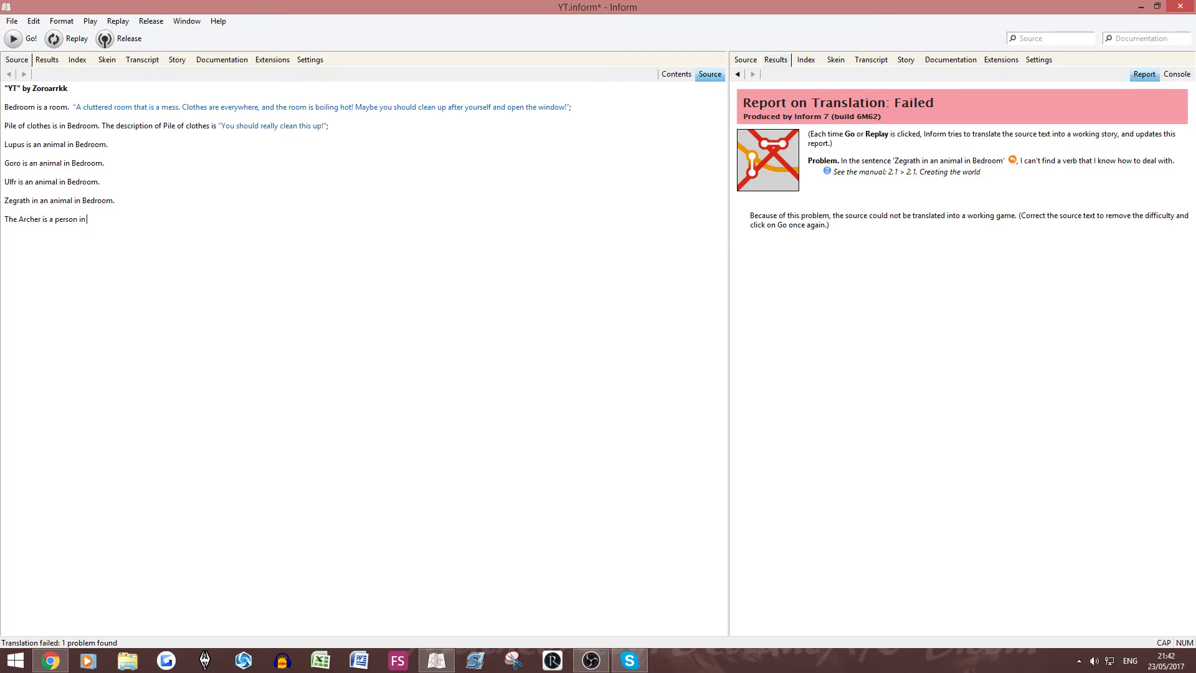
{"action": "type", "text": " Bedroom"}
{"action": "key", "text": "BackSpace"}
{"action": "type", "text": "s"}
{"action": "key", "text": "F5"}
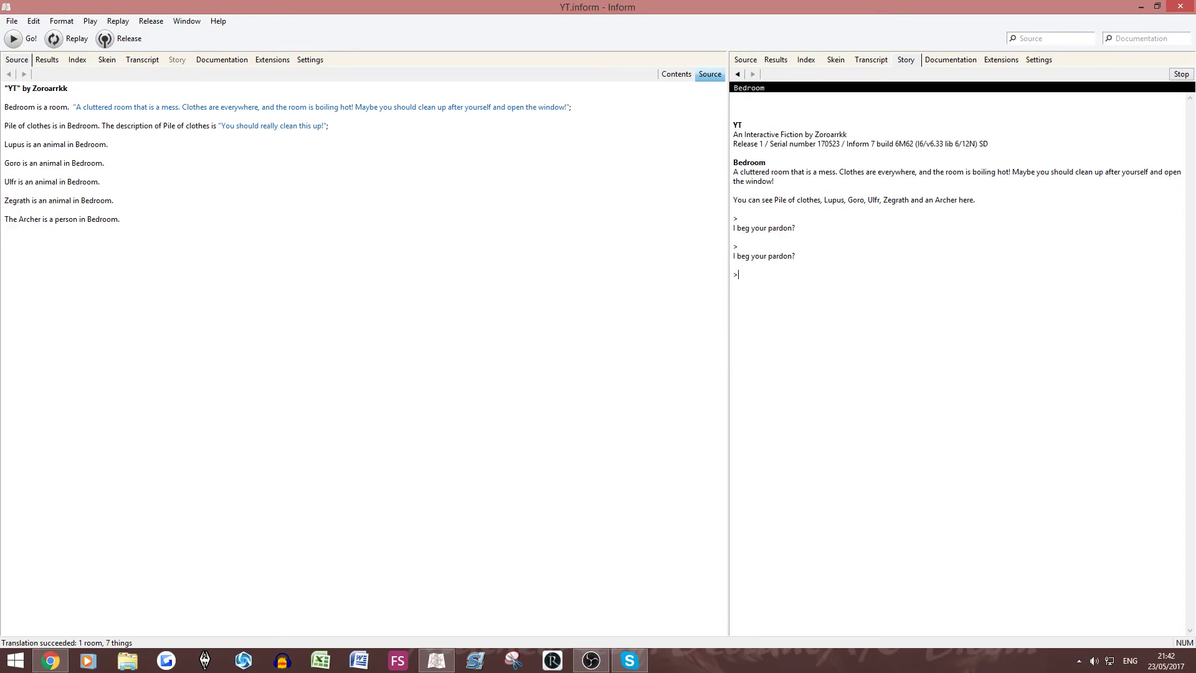
{"action": "type", "text": "examin"}
{"action": "type", "text": "e"}
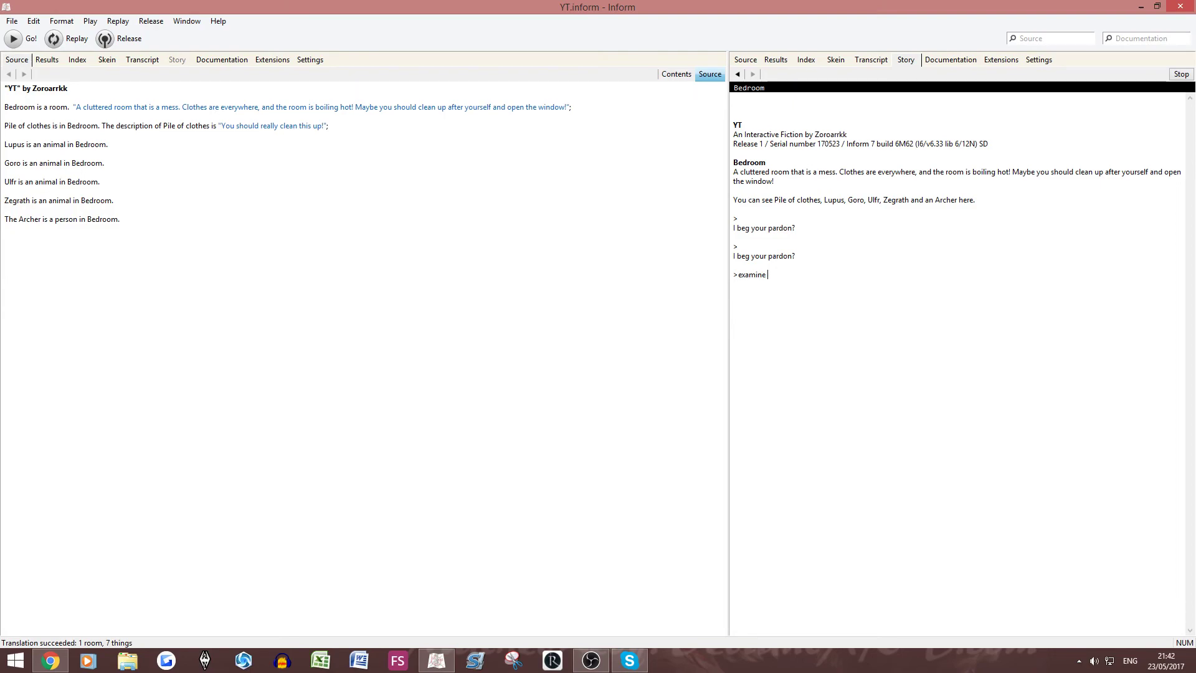
{"action": "type", "text": " pile of"}
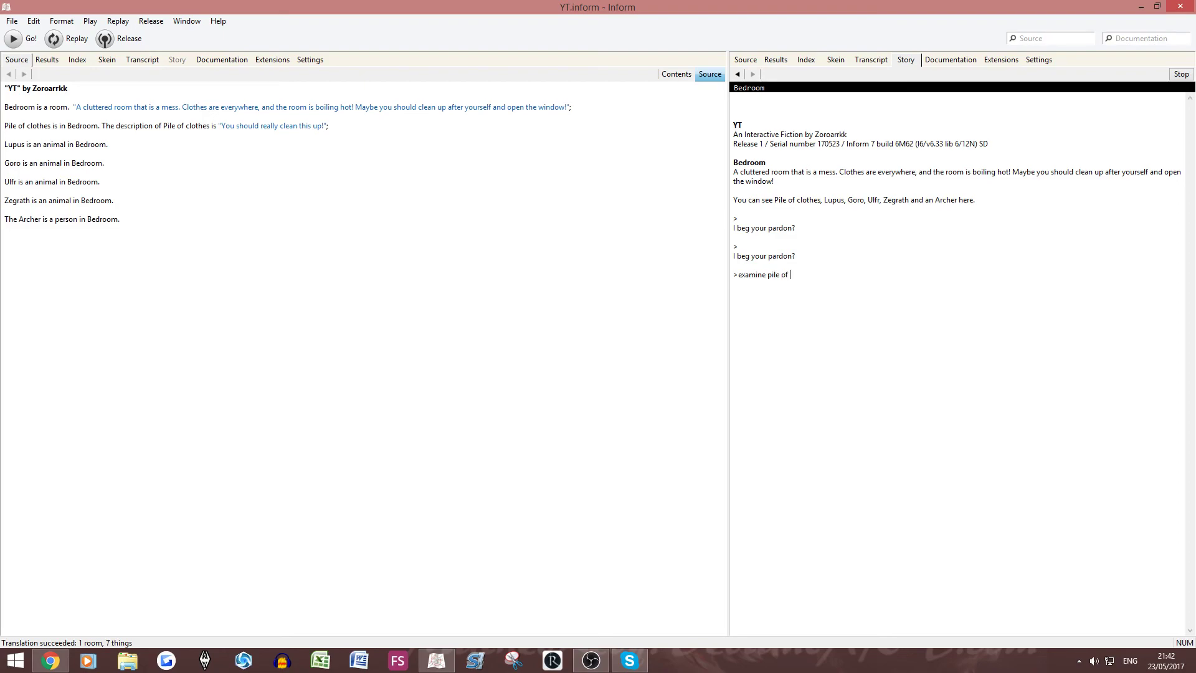
{"action": "type", "text": " lo"}
Enter 'examine pile of clothes' at the story prompt and copy part of the response.
{"action": "key", "text": "BackSpace"}
{"action": "key", "text": "BackSpace"}
{"action": "type", "text": "cl"}
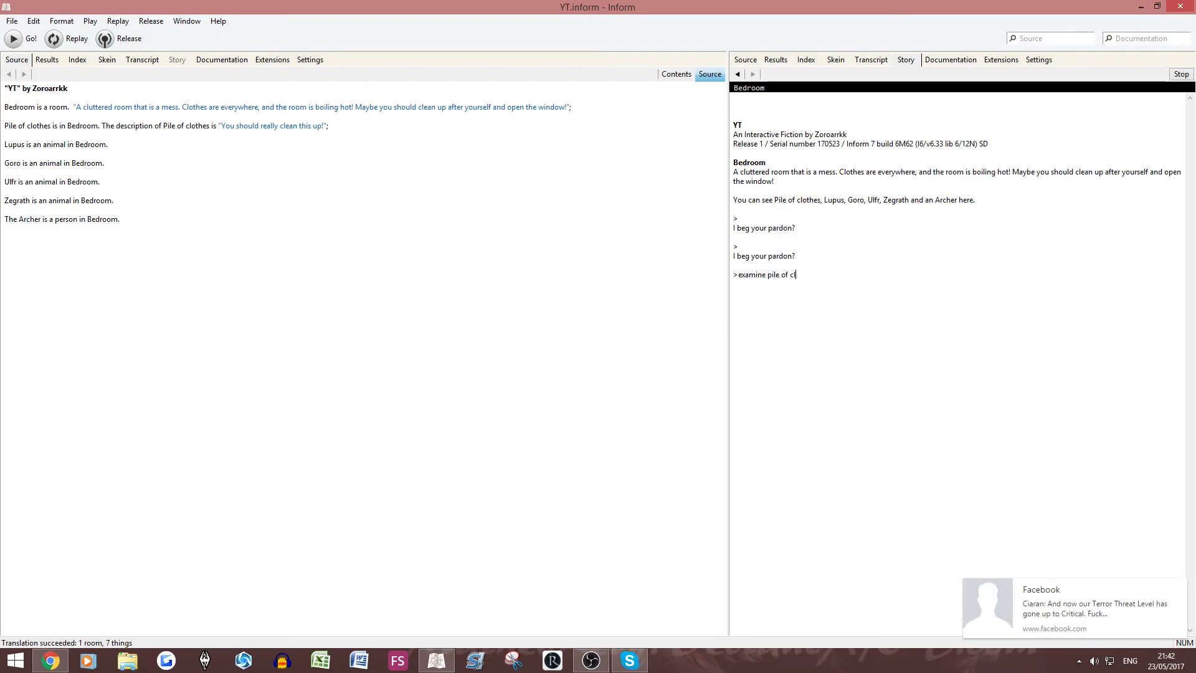
{"action": "type", "text": "othes"}
{"action": "key", "text": "Return"}
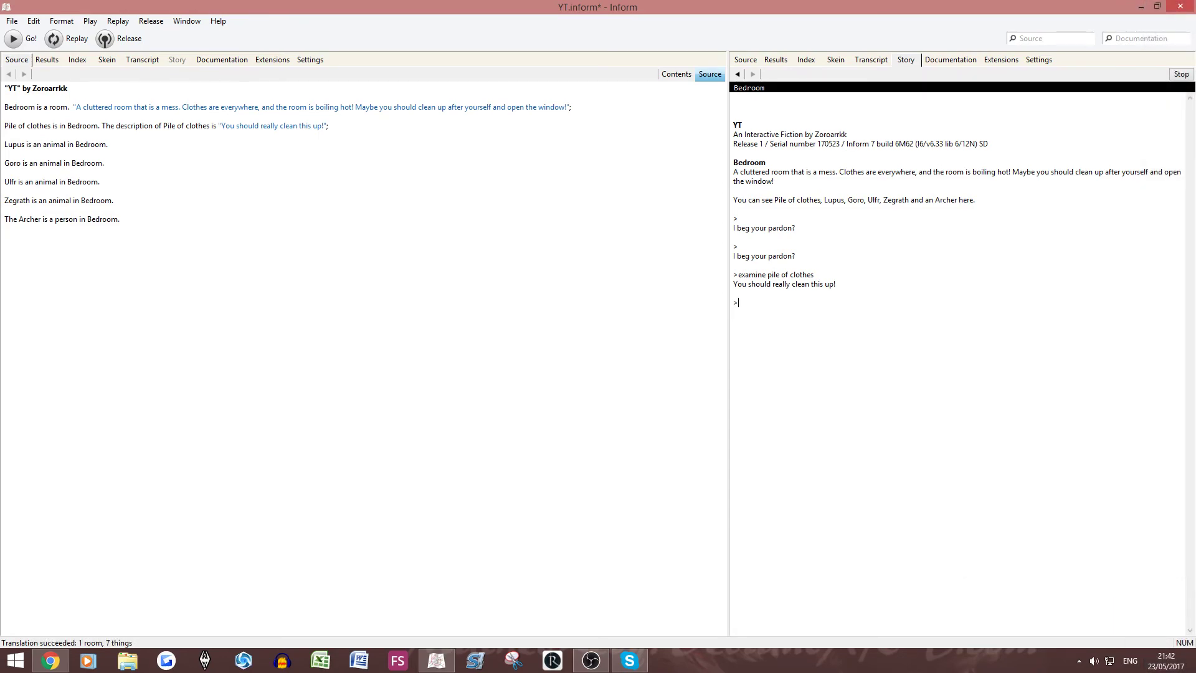
{"action": "left_click_drag", "start_coordinate": [764, 284], "coordinate": [830, 284]}
{"action": "key", "text": "ctrl+c"}
Resize the source and story panes to an even split and show the Documentation contents.
{"action": "left_click_drag", "start_coordinate": [729, 345], "coordinate": [60, 346]}
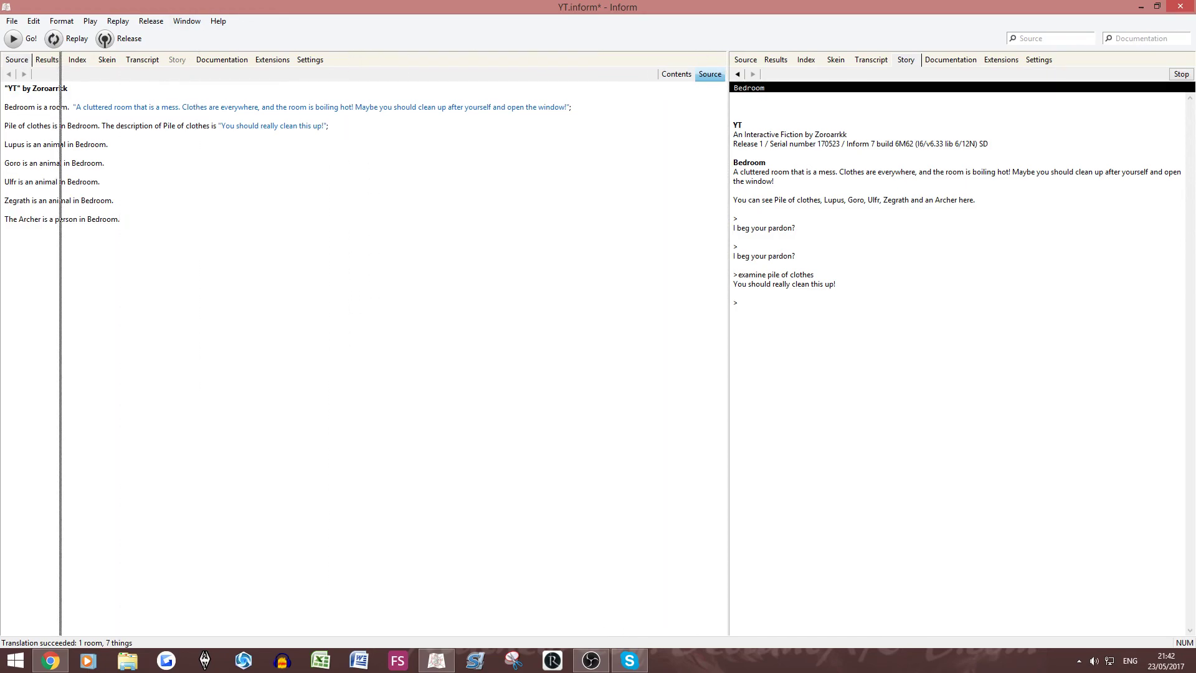
{"action": "left_click_drag", "start_coordinate": [698, 65], "coordinate": [1108, 66]}
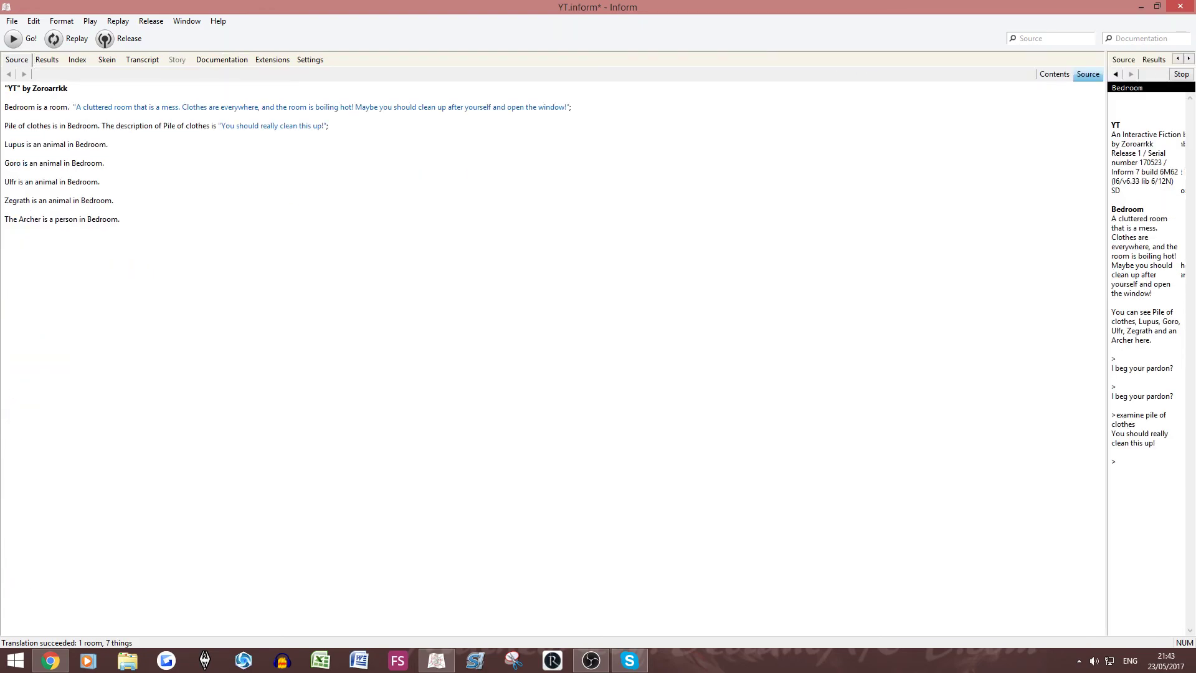
{"action": "left_click_drag", "start_coordinate": [1107, 346], "coordinate": [599, 346]}
{"action": "left_click", "coordinate": [820, 59]}
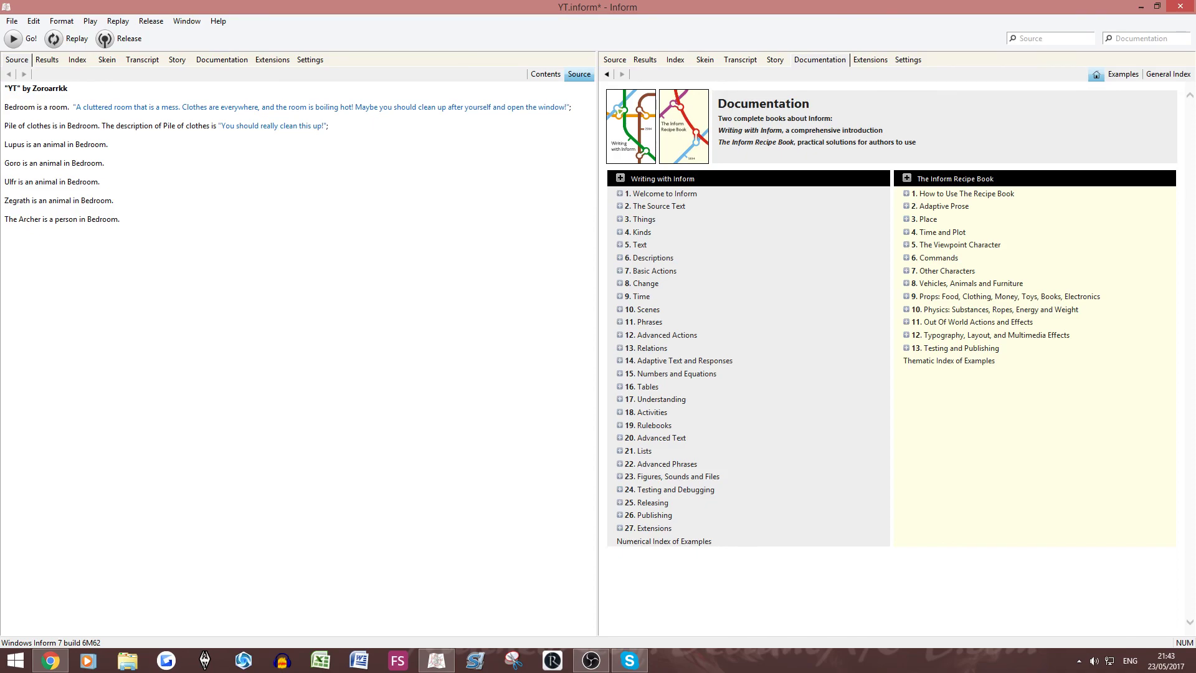
{"action": "left_click_drag", "start_coordinate": [19, 107], "coordinate": [571, 107]}
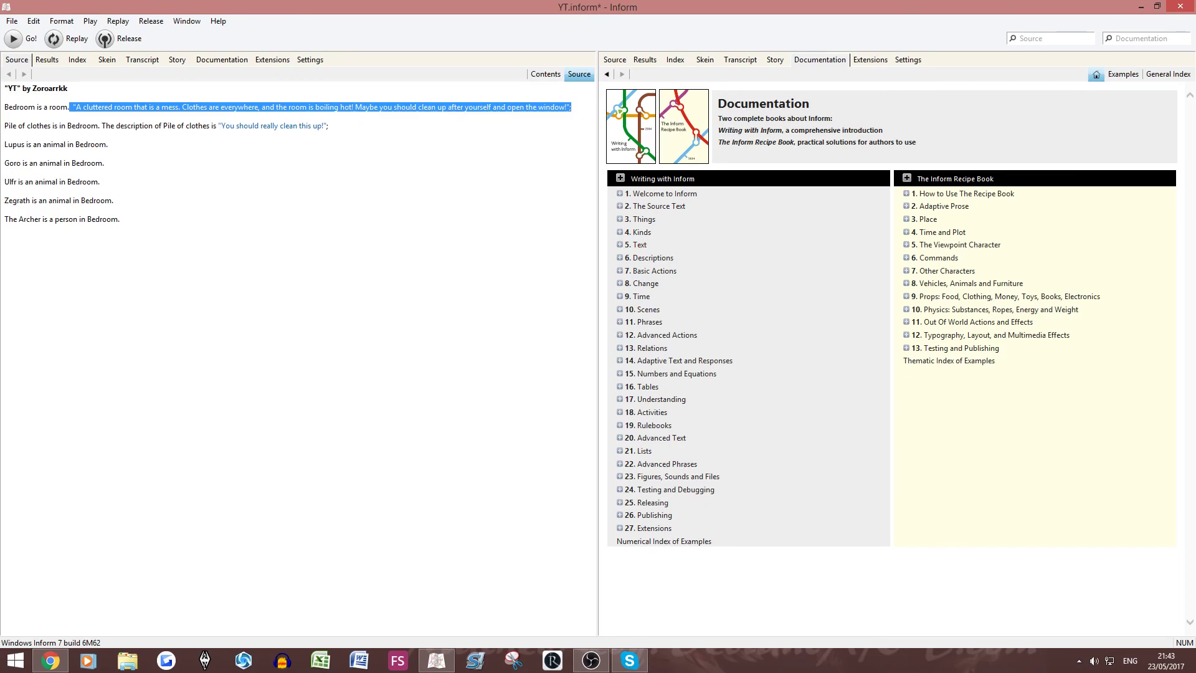
{"action": "left_click_drag", "start_coordinate": [41, 125], "coordinate": [332, 126]}
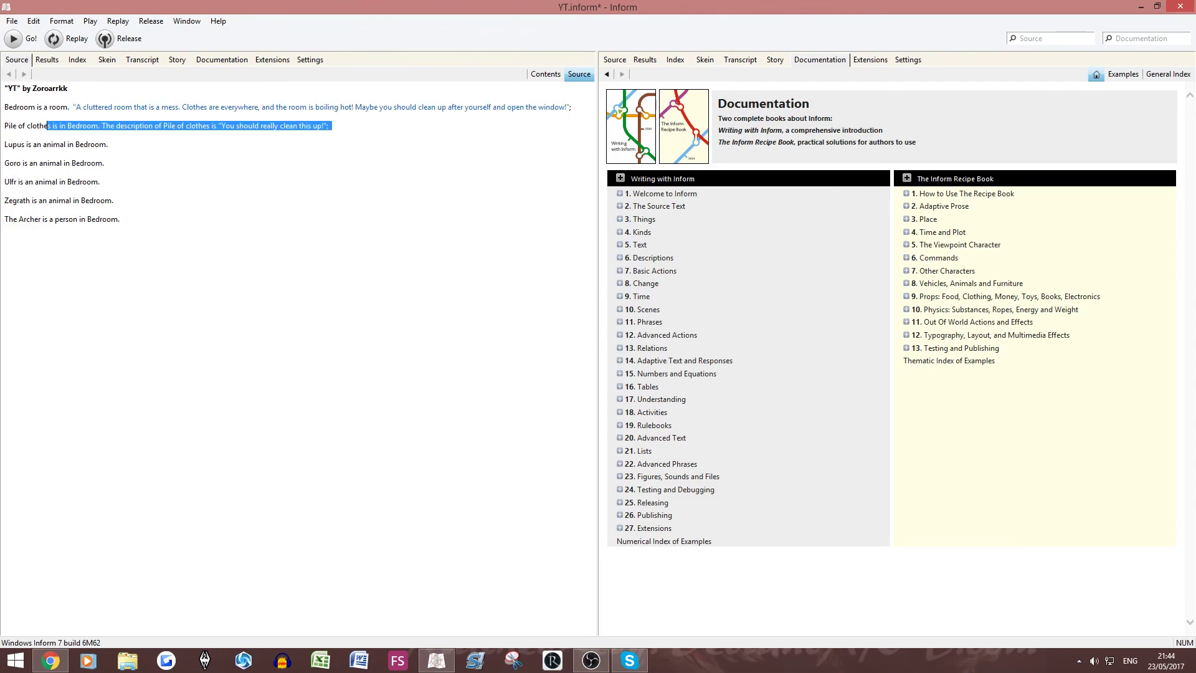
{"action": "left_click", "coordinate": [4, 135]}
{"action": "left_click_drag", "start_coordinate": [99, 126], "coordinate": [58, 125]}
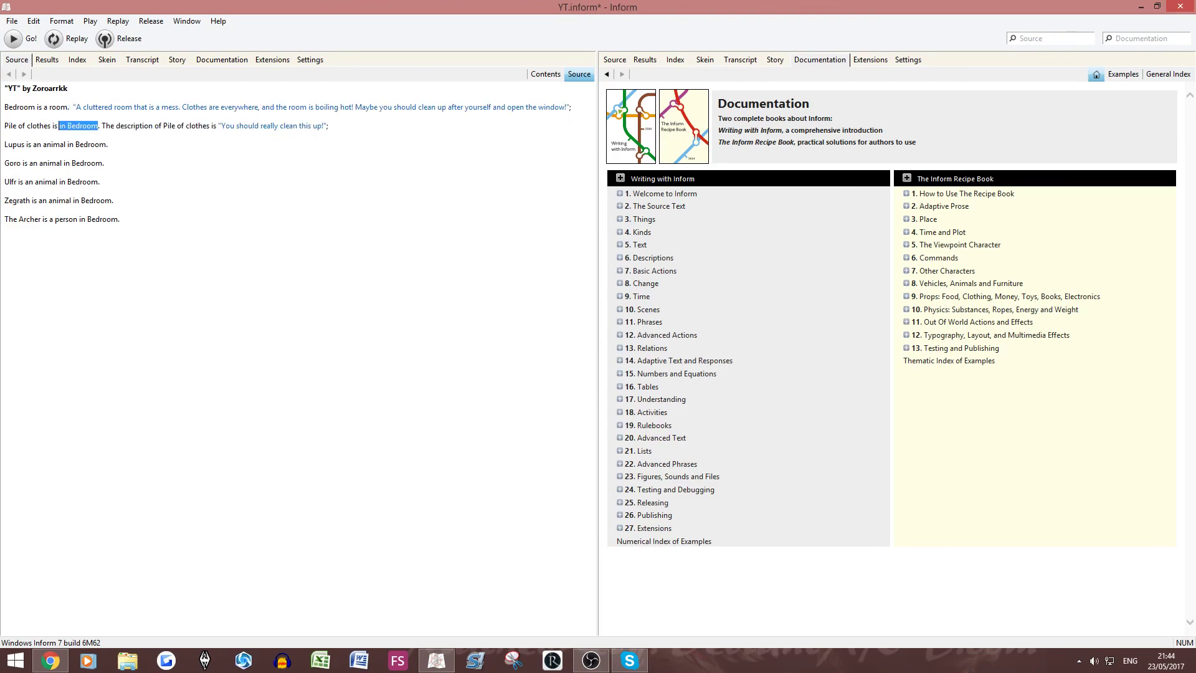
{"action": "left_click_drag", "start_coordinate": [110, 125], "coordinate": [5, 120]}
{"action": "left_click", "coordinate": [179, 126]}
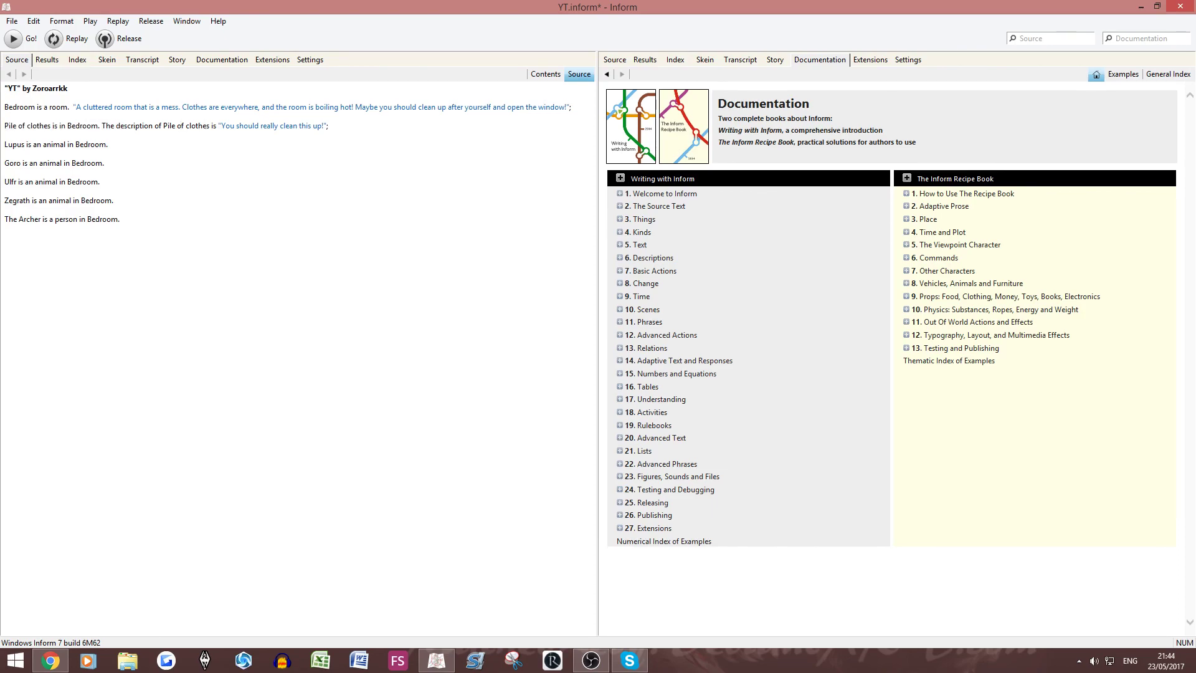